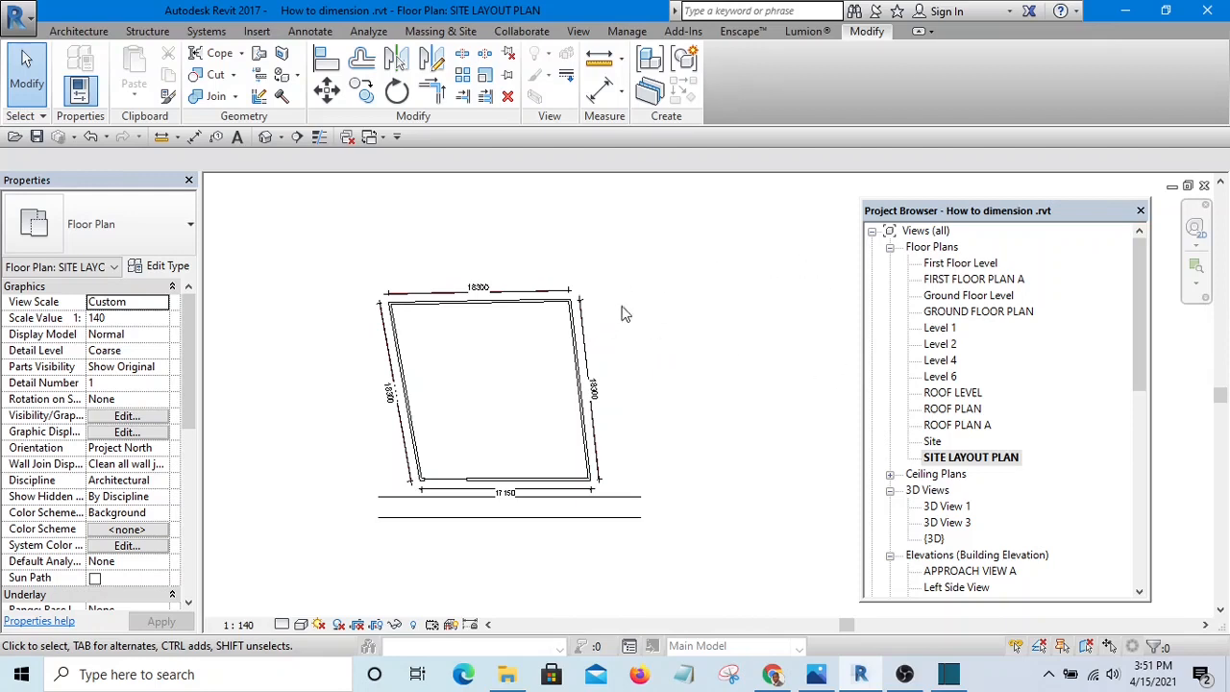
{"action": "middle_click_drag", "start_coordinate": [606, 411], "coordinate": [614, 416]}
{"action": "middle_click_drag", "start_coordinate": [638, 461], "coordinate": [640, 436]}
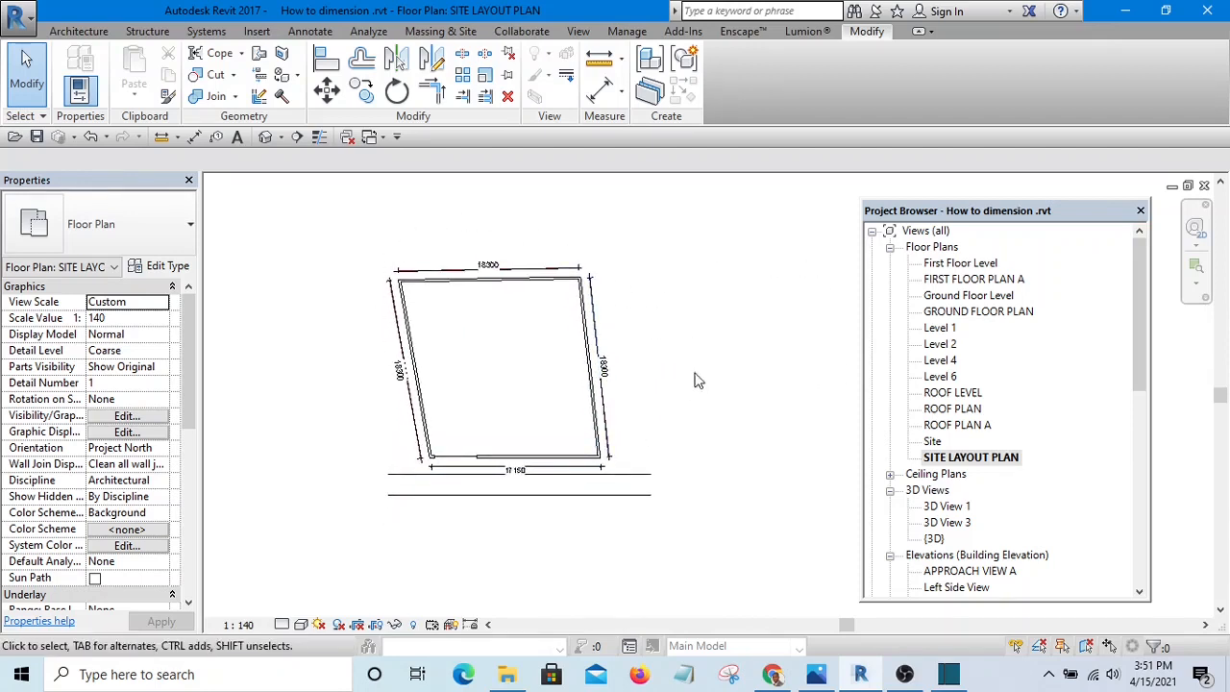
{"action": "middle_click_drag", "start_coordinate": [621, 229], "coordinate": [634, 250]}
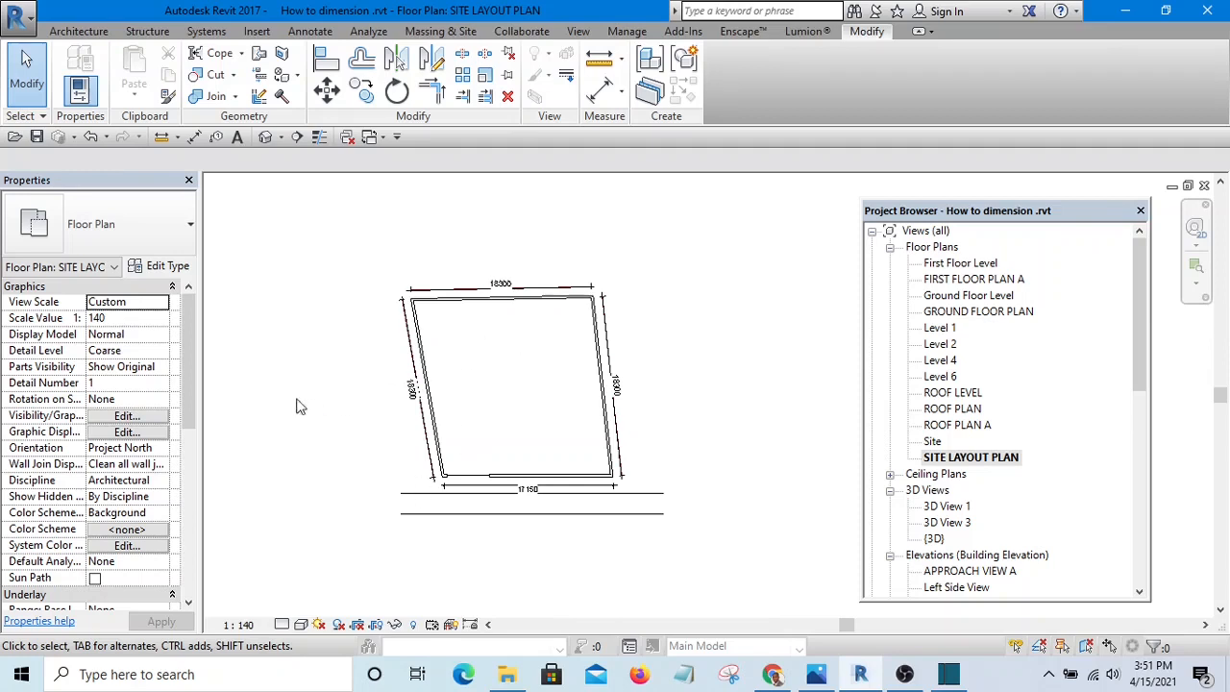
{"action": "middle_click_drag", "start_coordinate": [643, 414], "coordinate": [617, 390]}
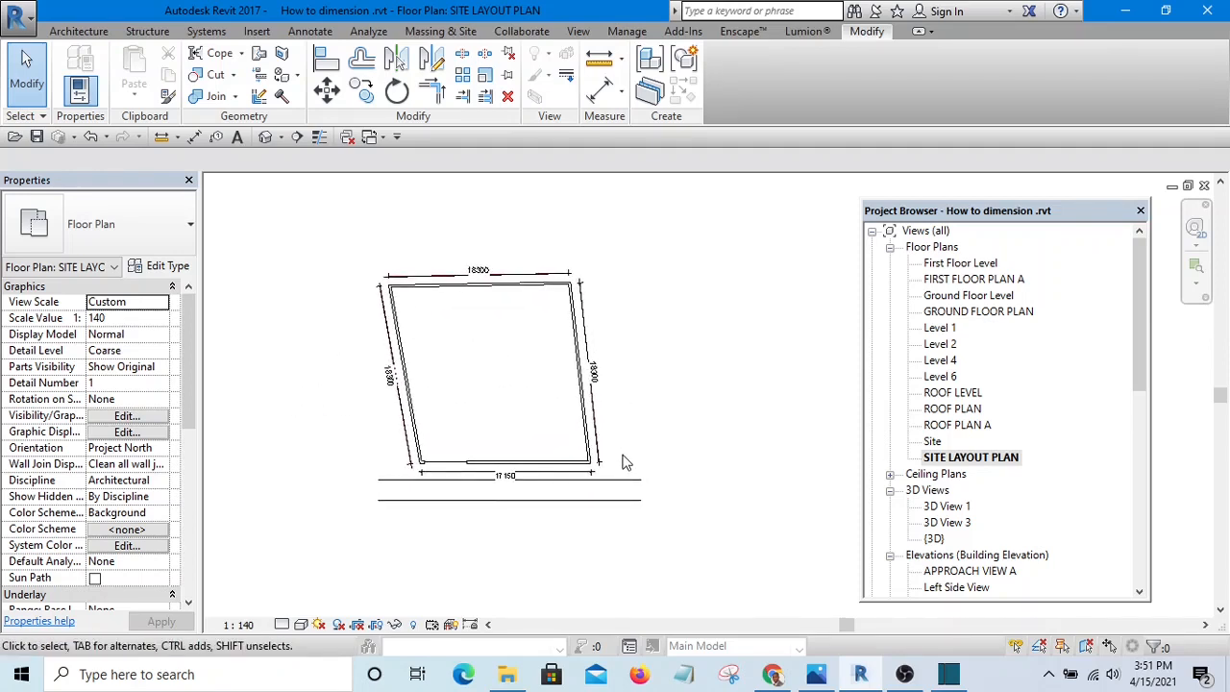
{"action": "middle_click_drag", "start_coordinate": [676, 431], "coordinate": [670, 472]}
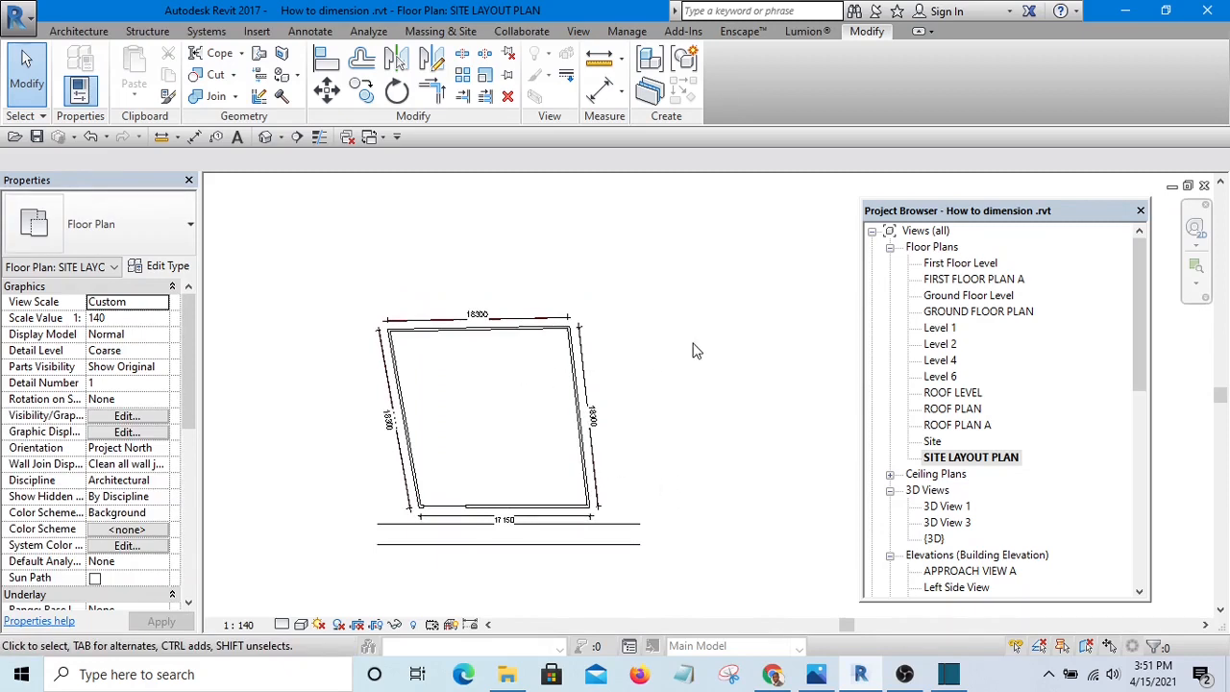
{"action": "middle_click_drag", "start_coordinate": [691, 348], "coordinate": [727, 335]}
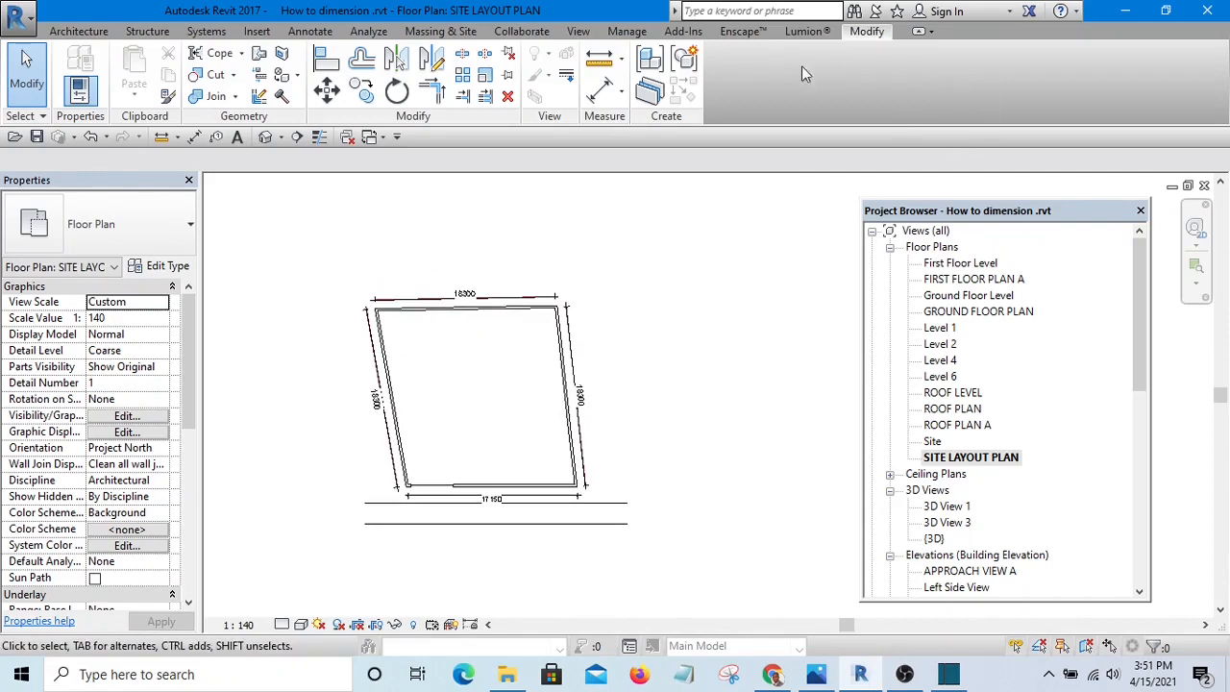
- Create a new line style named "Wood elevation" as a subcategory of Lines
{"action": "left_click", "coordinate": [630, 32]}
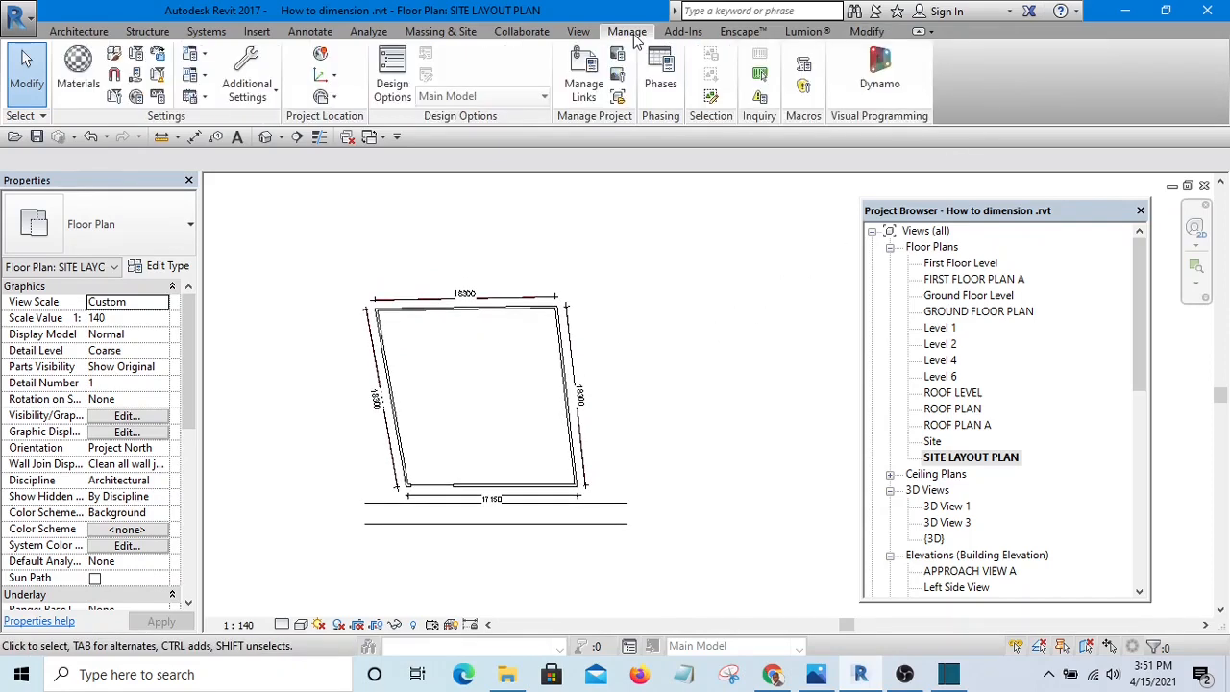
{"action": "left_click", "coordinate": [252, 82]}
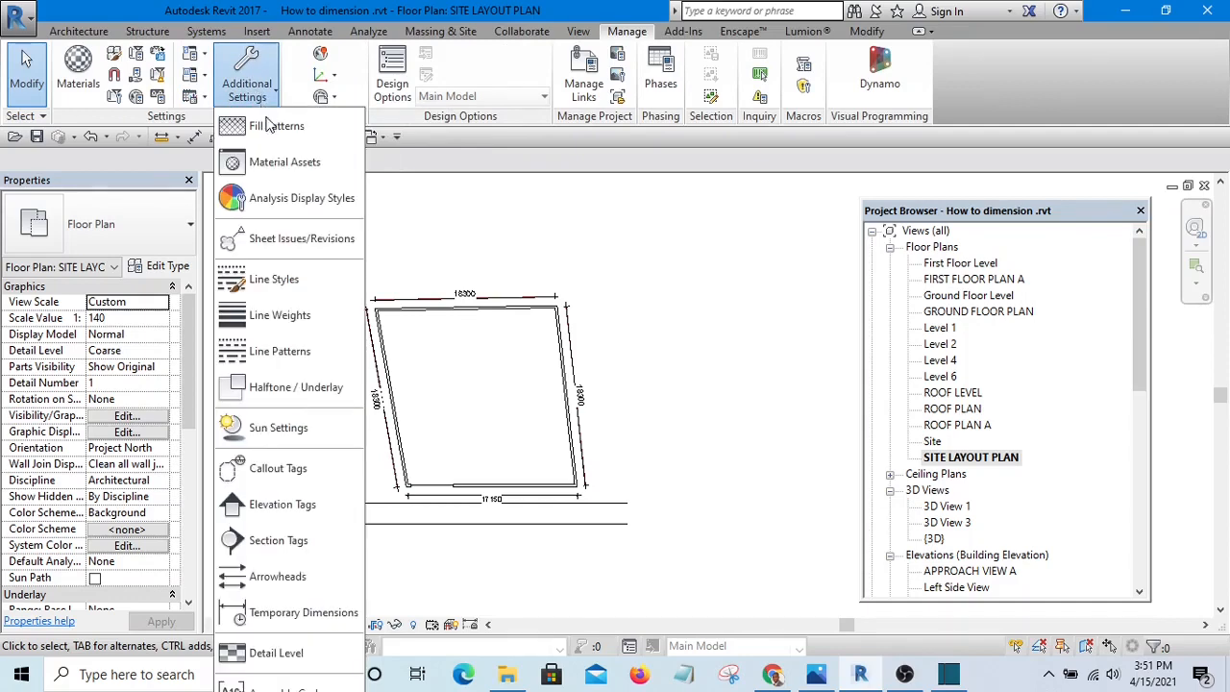
{"action": "left_click", "coordinate": [289, 282]}
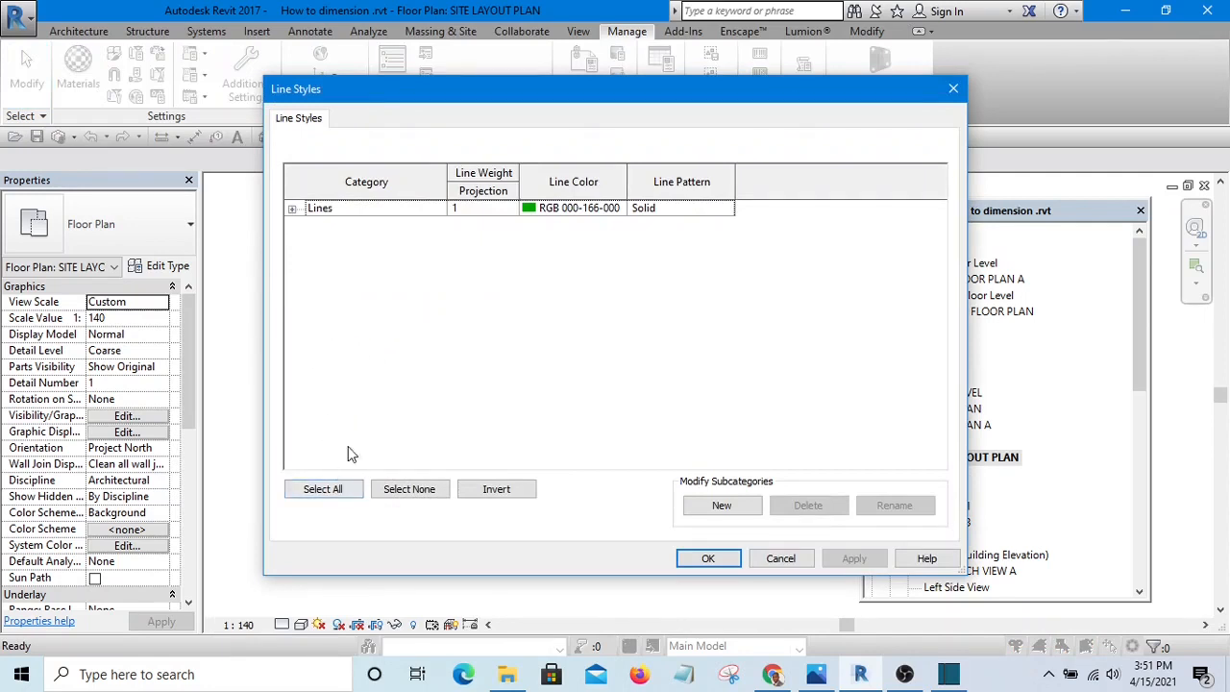
{"action": "left_click", "coordinate": [722, 507]}
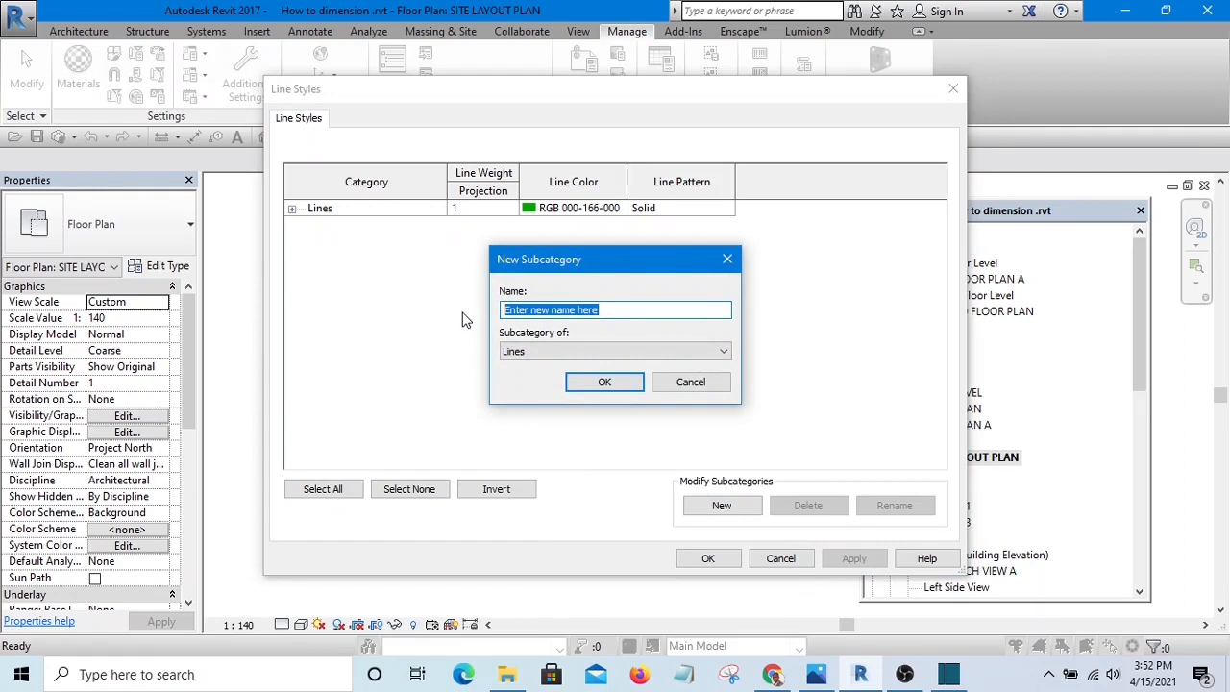
{"action": "type", "text": "Wood elevation"}
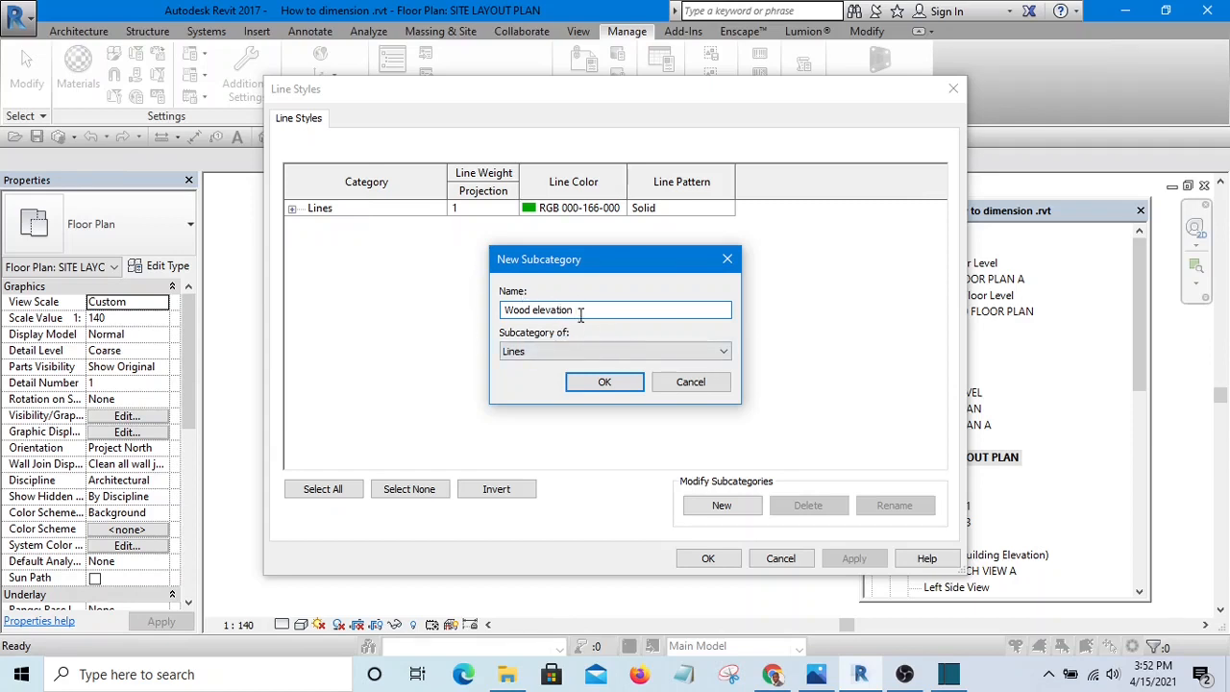
{"action": "left_click", "coordinate": [604, 381]}
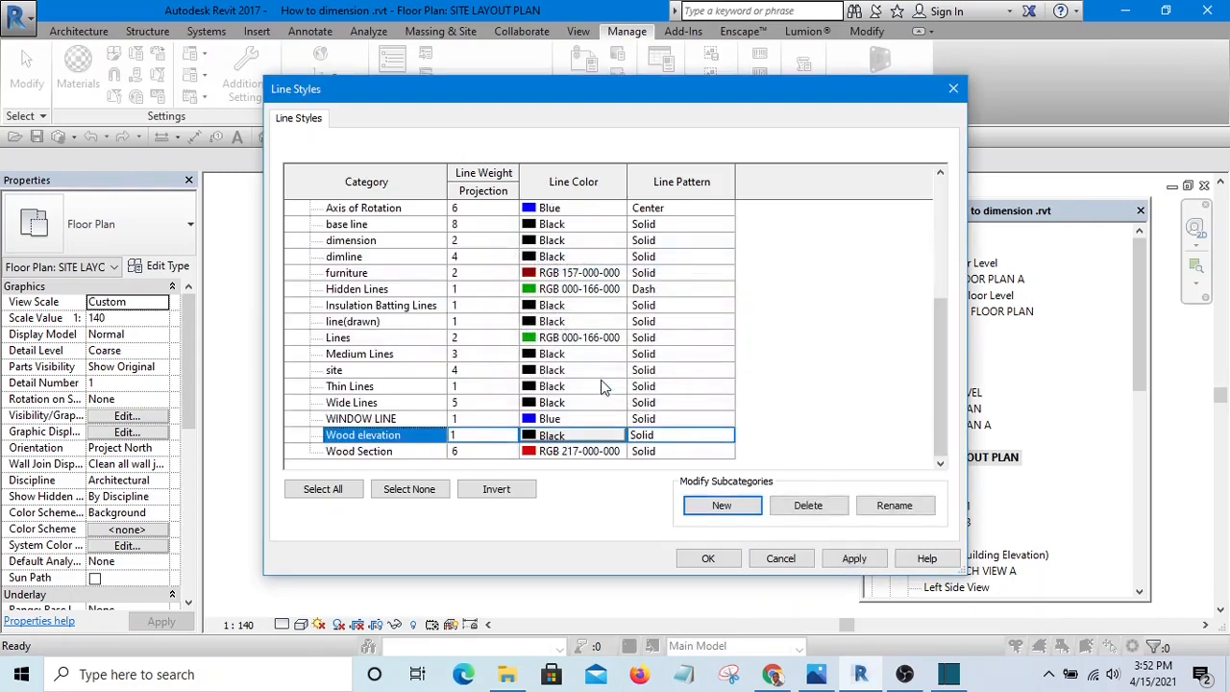
- Set the projection line weight of the Wood elevation line style to 2
{"action": "left_click", "coordinate": [504, 434]}
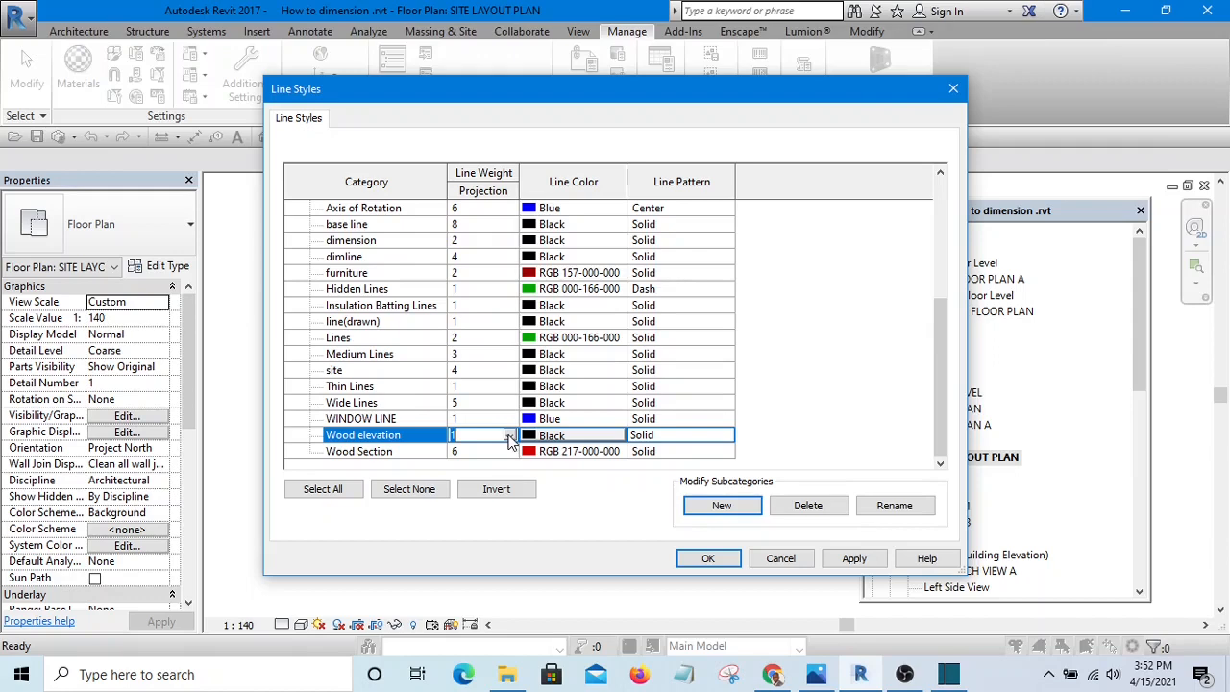
{"action": "left_click", "coordinate": [509, 435]}
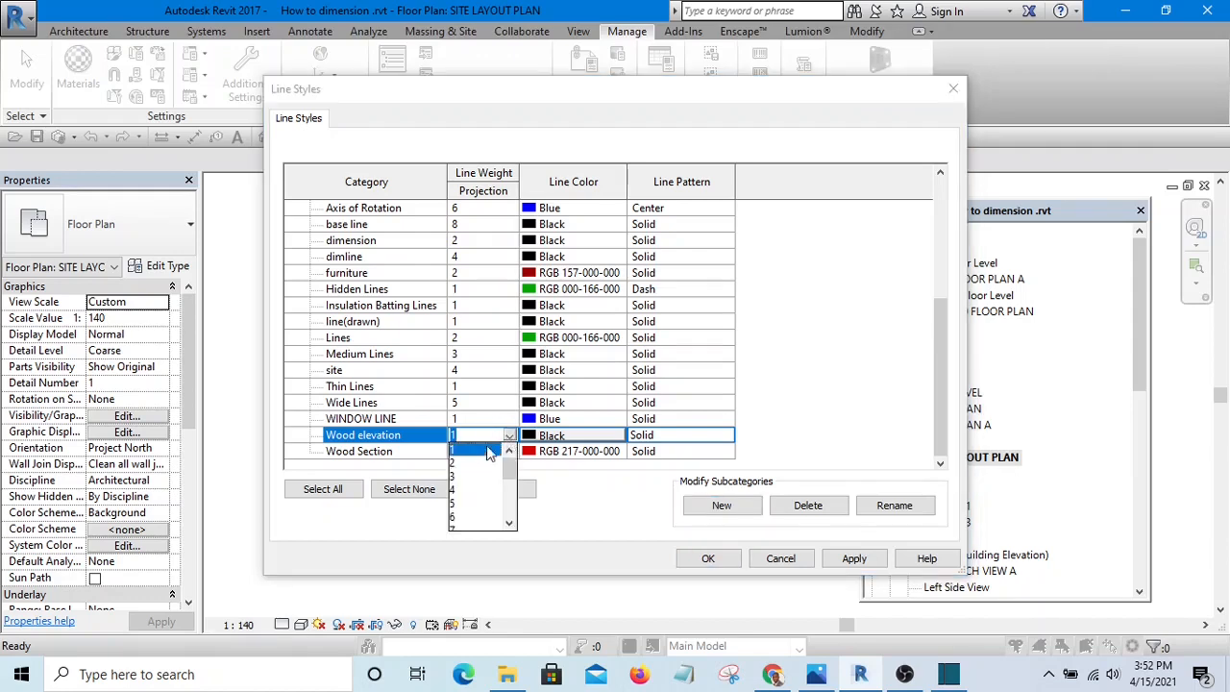
{"action": "left_click", "coordinate": [471, 463]}
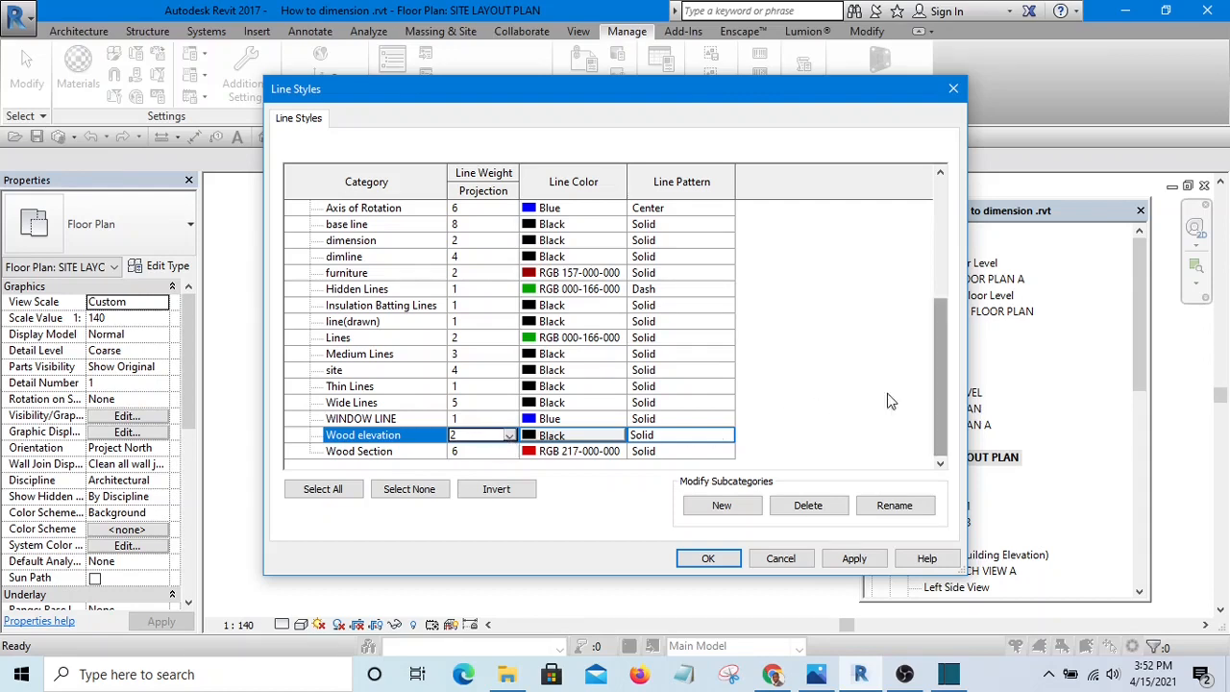
{"action": "left_click", "coordinate": [511, 437]}
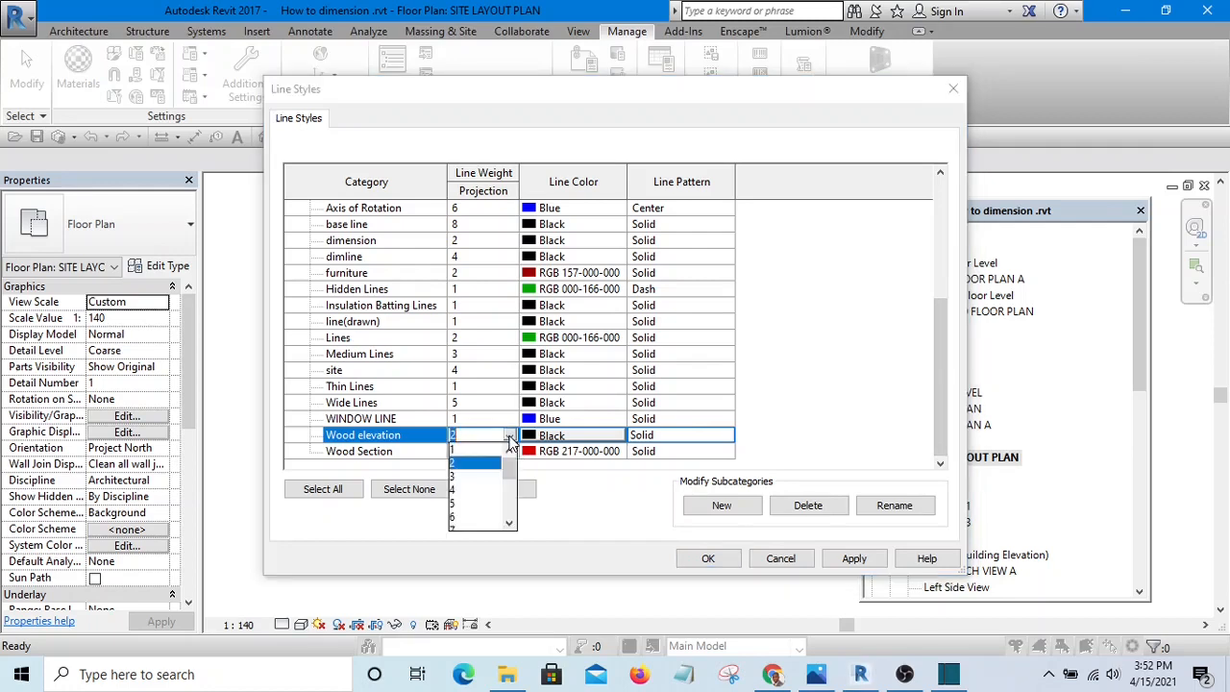
{"action": "left_click", "coordinate": [509, 435]}
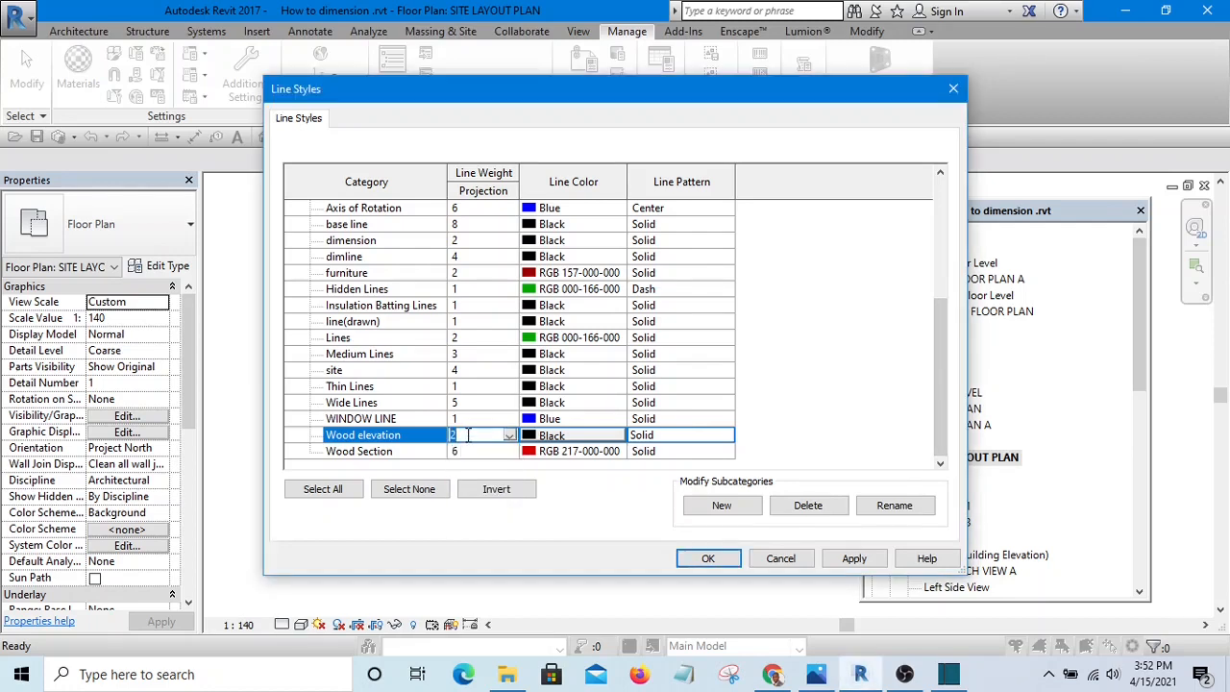
- Set the Wood elevation line colour to dark red RGB 164-000-000 and apply the line style changes
{"action": "left_click", "coordinate": [534, 443]}
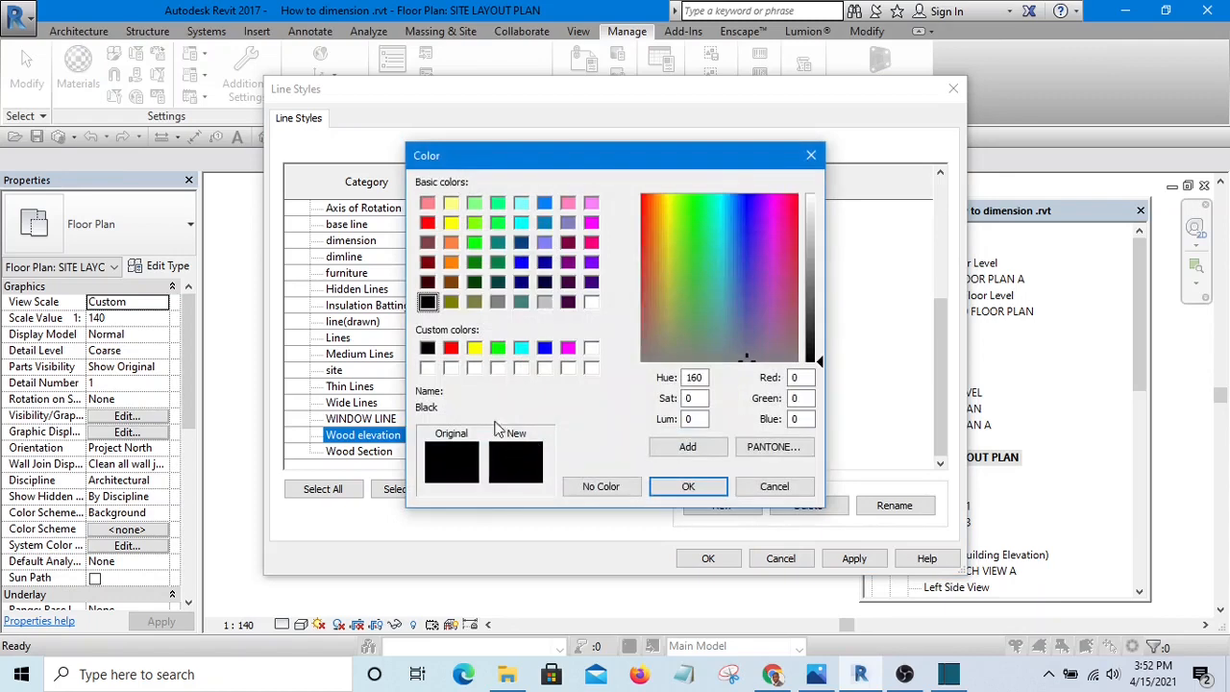
{"action": "left_click", "coordinate": [427, 223]}
{"action": "mouse_move", "coordinate": [828, 288]}
{"action": "left_mouse_down"}
{"action": "mouse_move", "coordinate": [822, 267]}
{"action": "mouse_move", "coordinate": [818, 309]}
{"action": "left_mouse_up"}
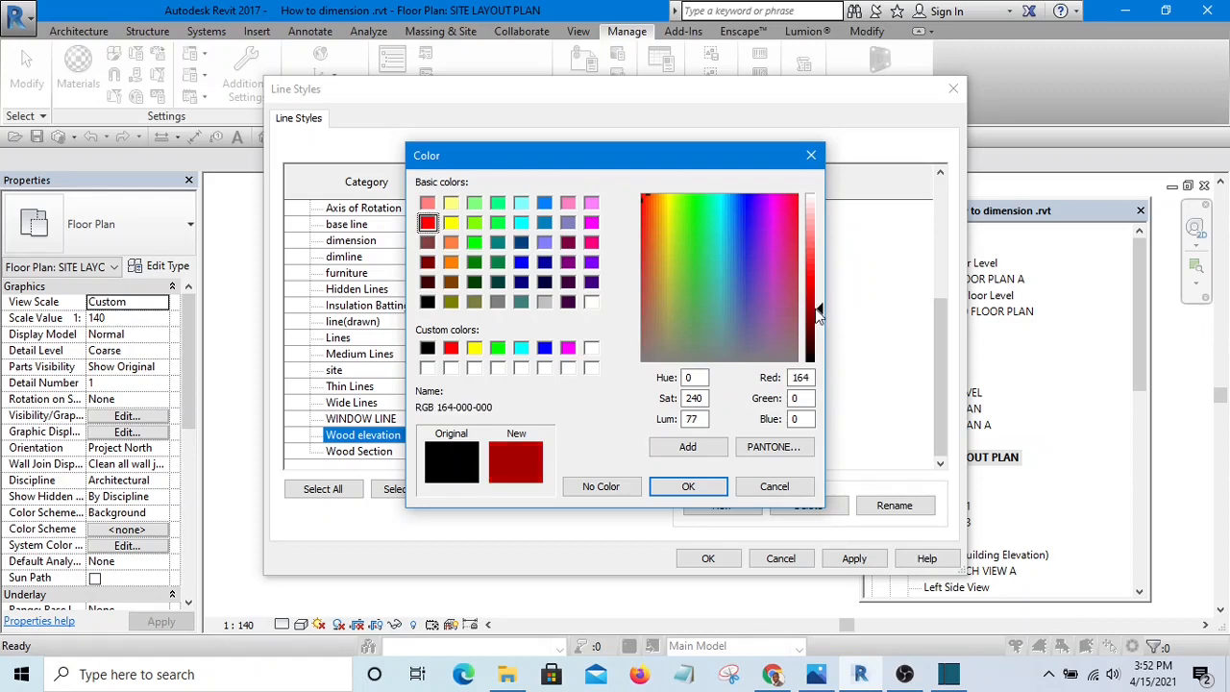
{"action": "left_click", "coordinate": [688, 487]}
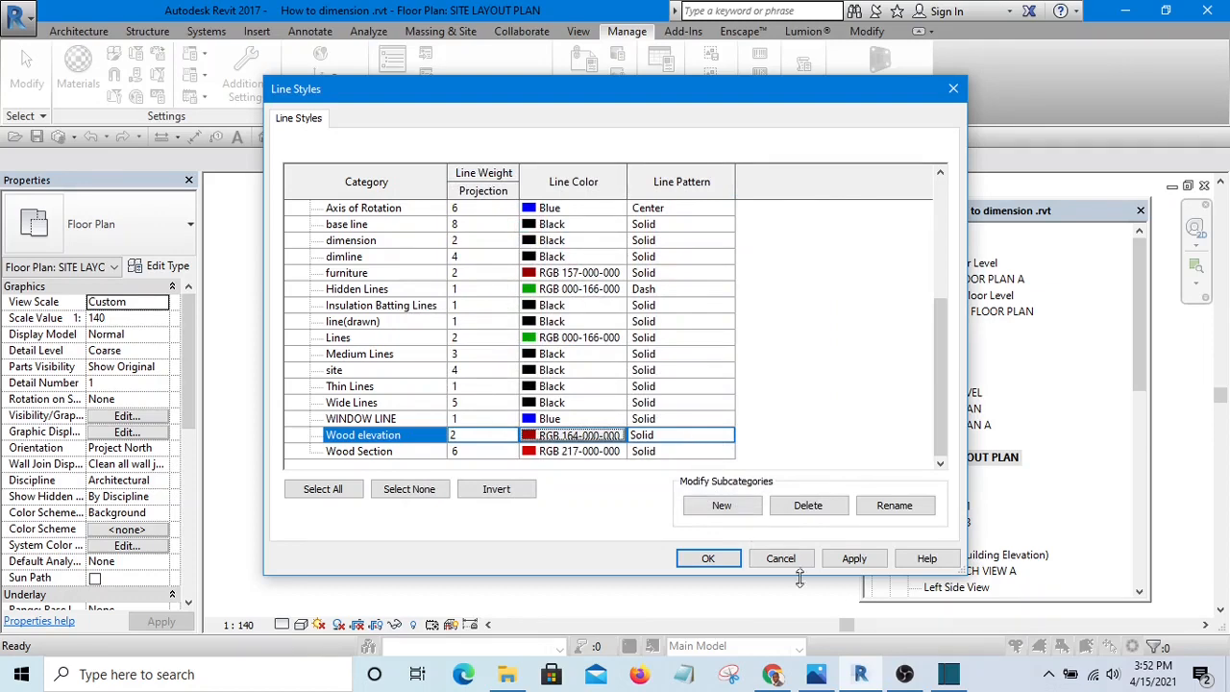
{"action": "left_click", "coordinate": [846, 558]}
{"action": "left_click", "coordinate": [714, 558]}
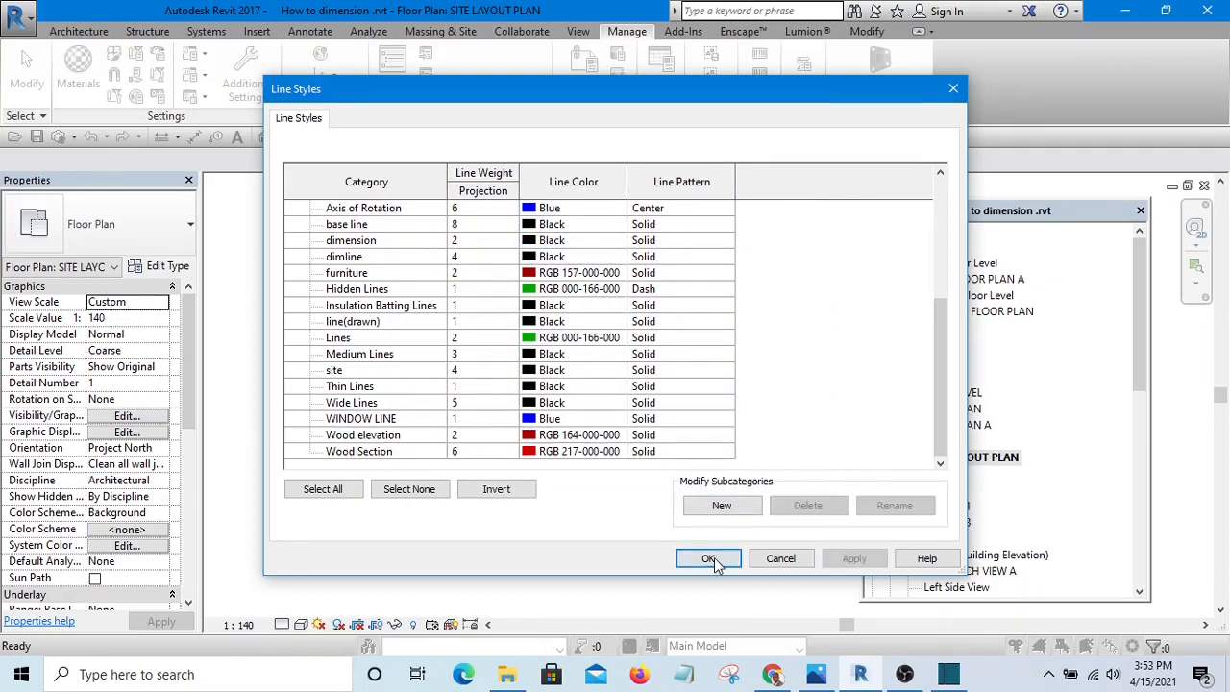
- Draw a horizontal detail line about 6400 long in the Wood Section line style, in the empty area right of the site boundary
{"action": "middle_click_drag", "start_coordinate": [695, 431], "coordinate": [658, 447]}
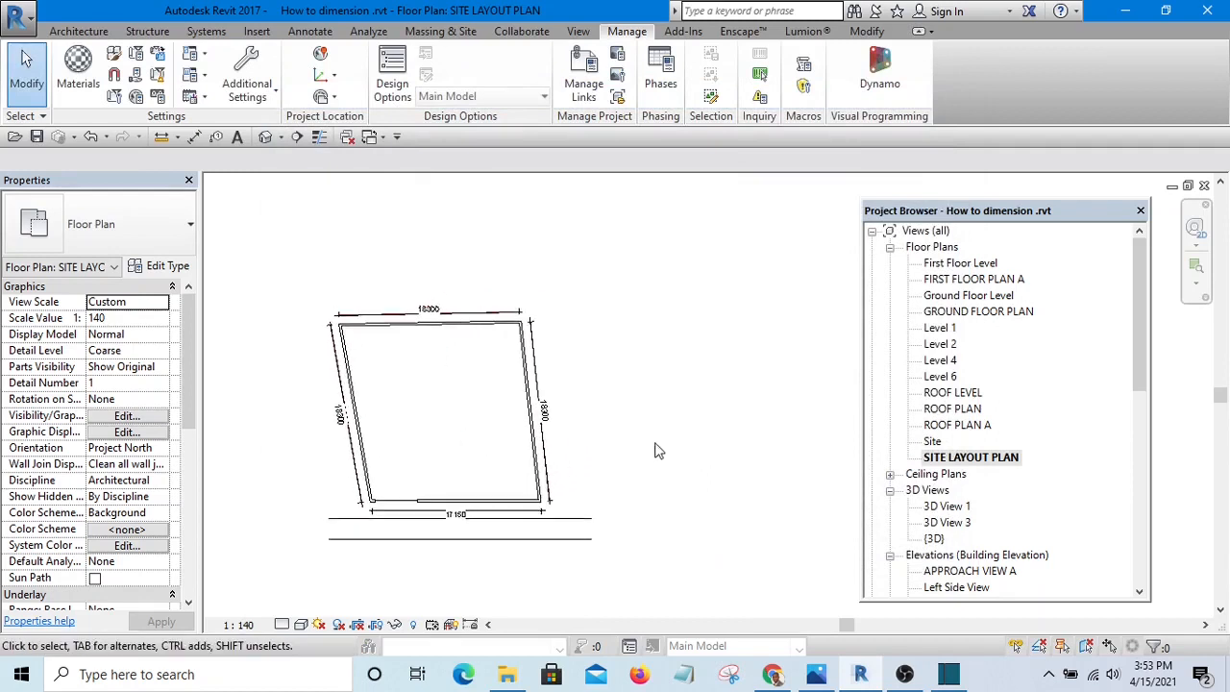
{"action": "left_click", "coordinate": [313, 31]}
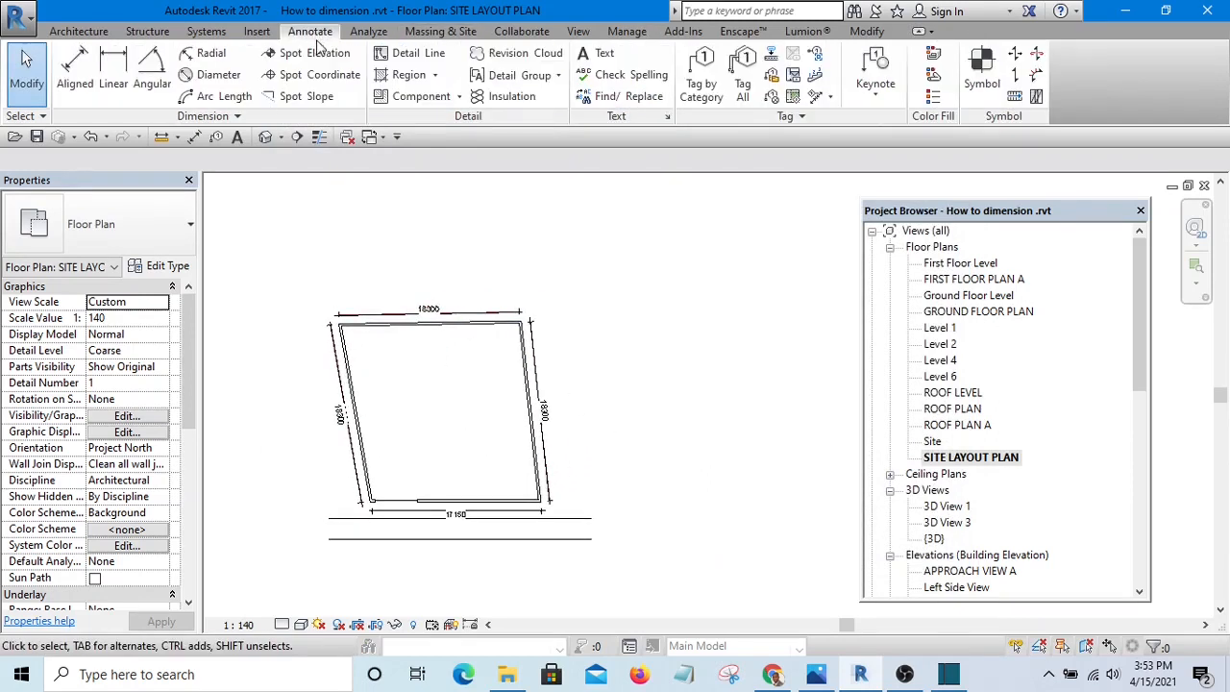
{"action": "left_click", "coordinate": [408, 53]}
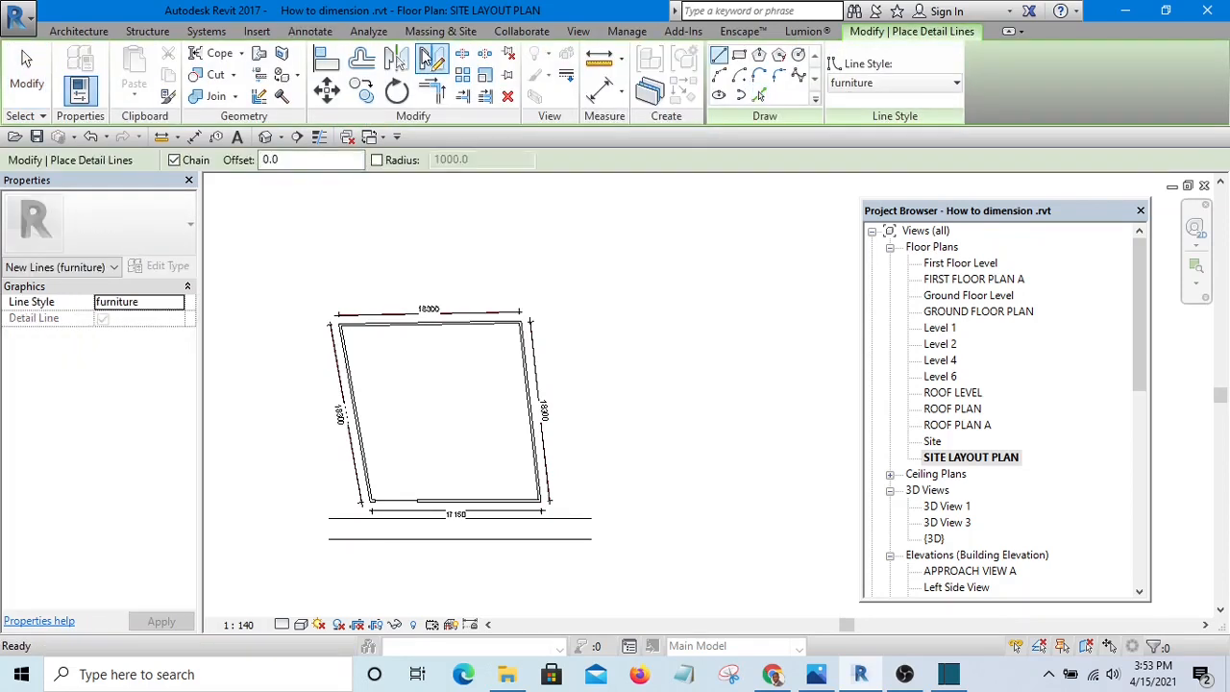
{"action": "left_click", "coordinate": [883, 84]}
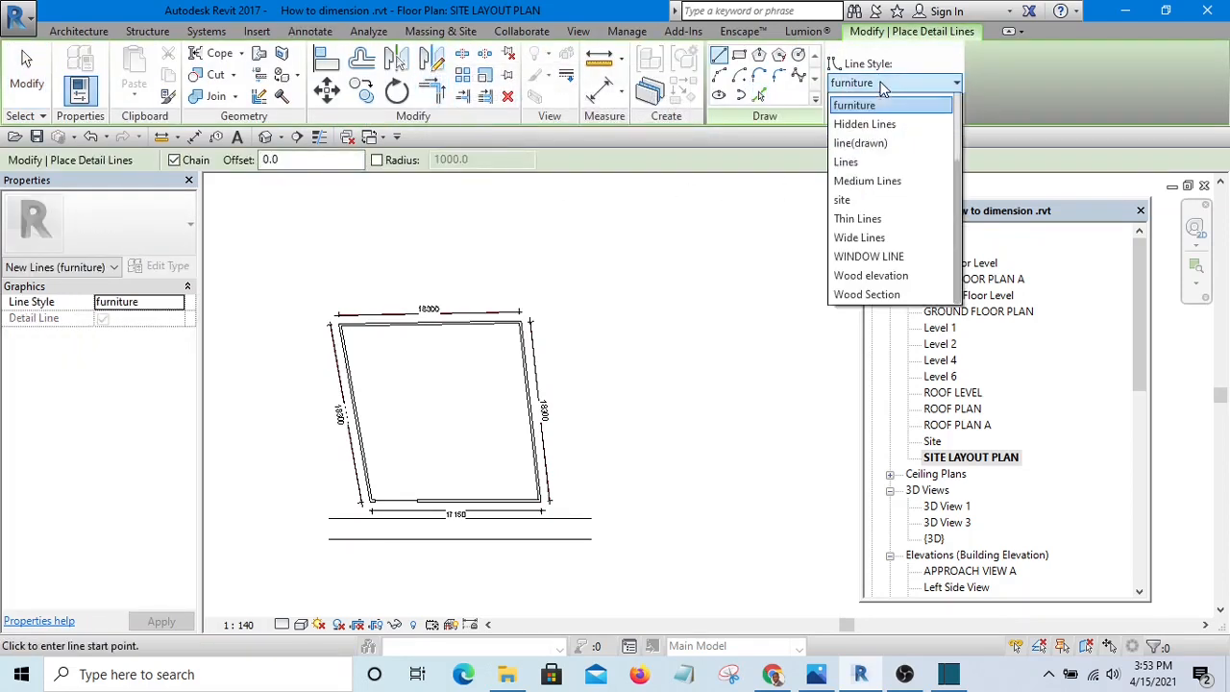
{"action": "scroll", "coordinate": [884, 87], "scroll_direction": "up", "scroll_amount": 1}
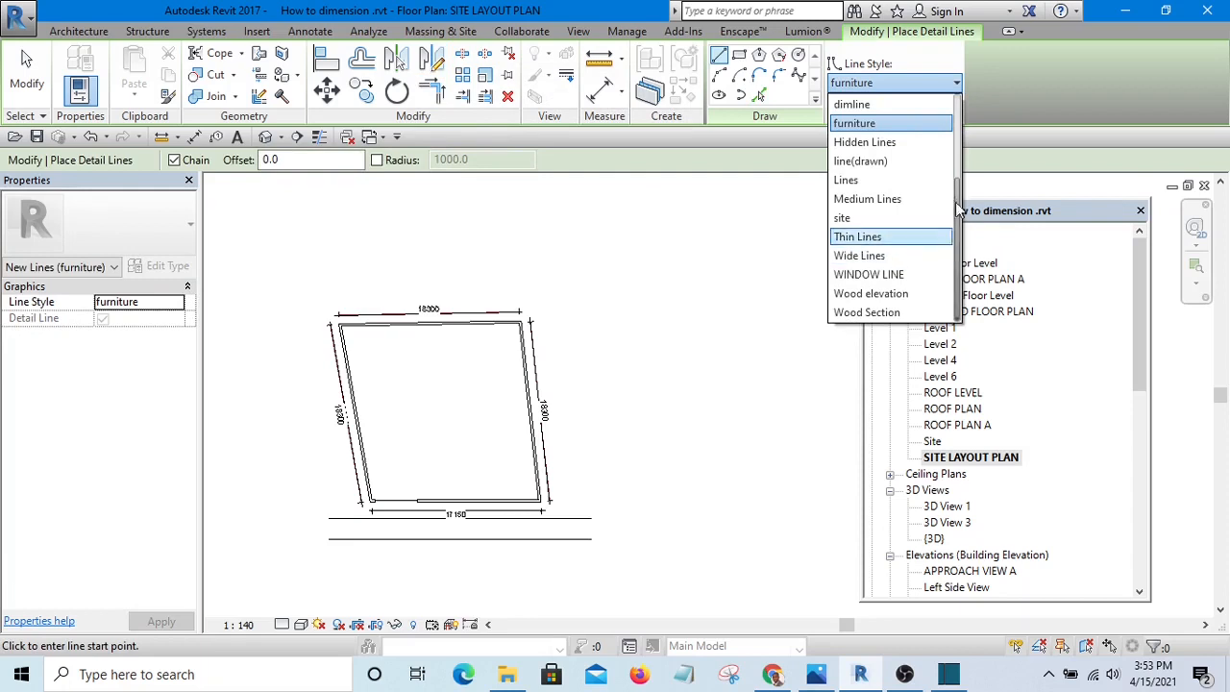
{"action": "scroll", "coordinate": [958, 209], "scroll_direction": "up", "scroll_amount": 1}
{"action": "scroll", "coordinate": [958, 210], "scroll_direction": "down", "scroll_amount": 1}
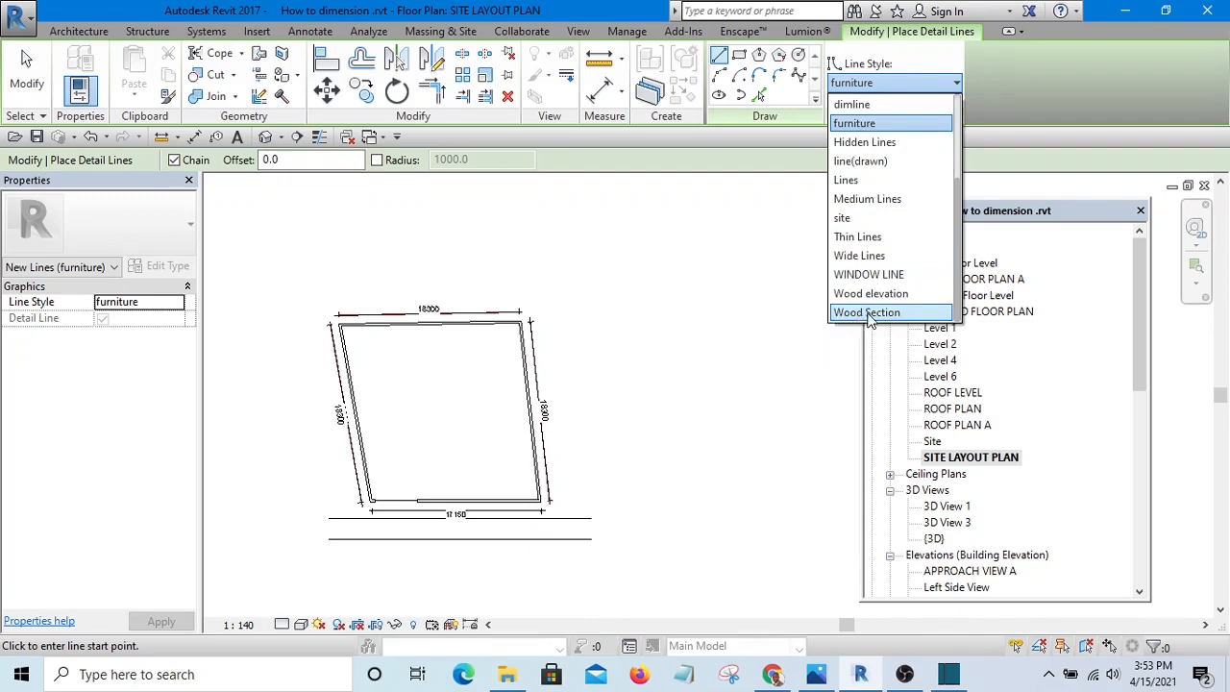
{"action": "left_click", "coordinate": [869, 314]}
{"action": "scroll", "coordinate": [559, 359], "scroll_direction": "up", "scroll_amount": 5}
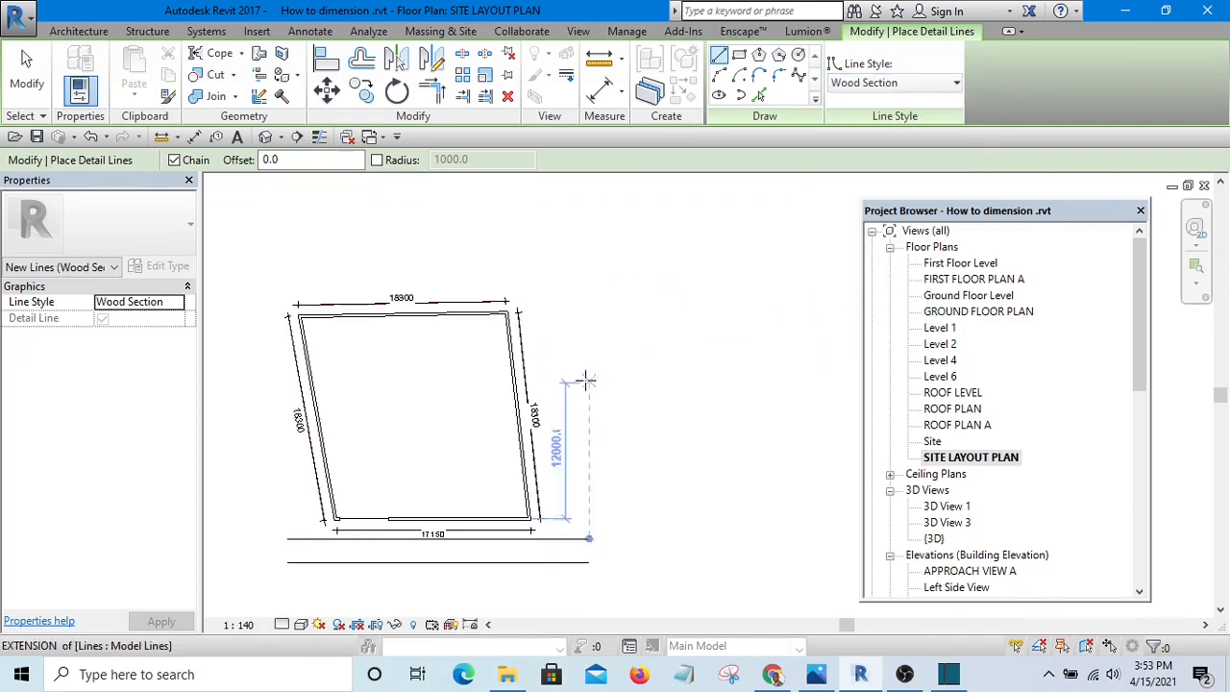
{"action": "left_click", "coordinate": [548, 351]}
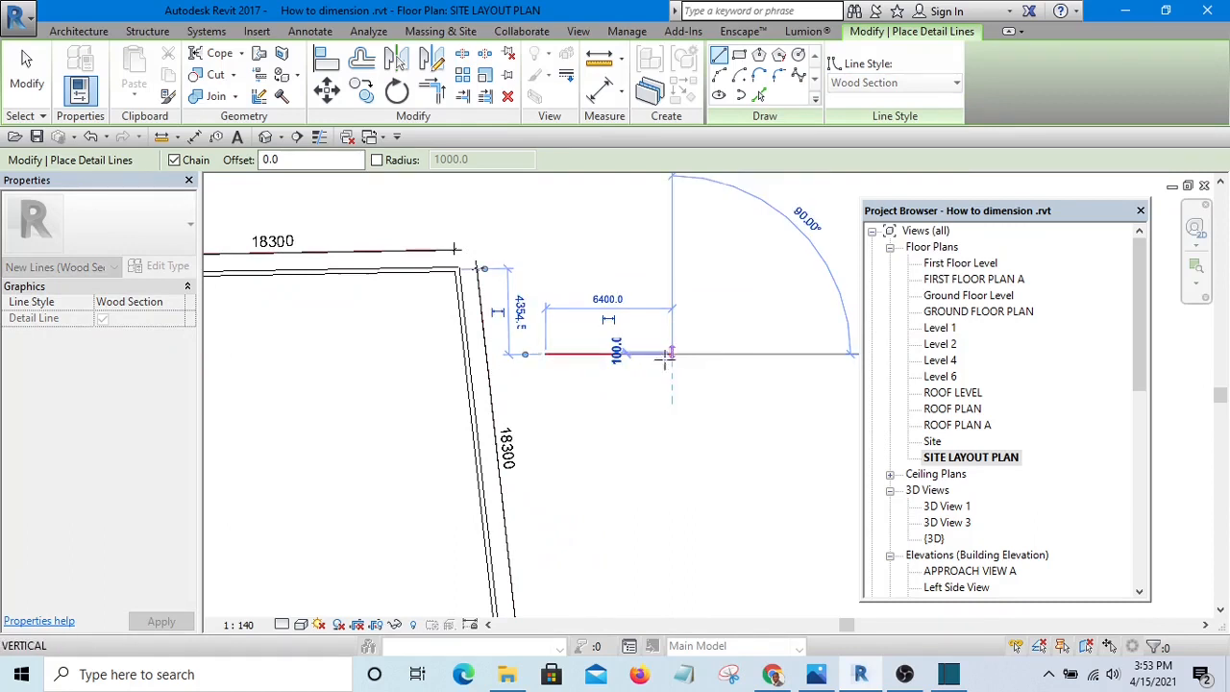
{"action": "scroll", "coordinate": [644, 351], "scroll_direction": "up", "scroll_amount": 4}
{"action": "left_click", "coordinate": [730, 346]}
{"action": "right_click", "coordinate": [727, 275]}
{"action": "left_click", "coordinate": [774, 287]}
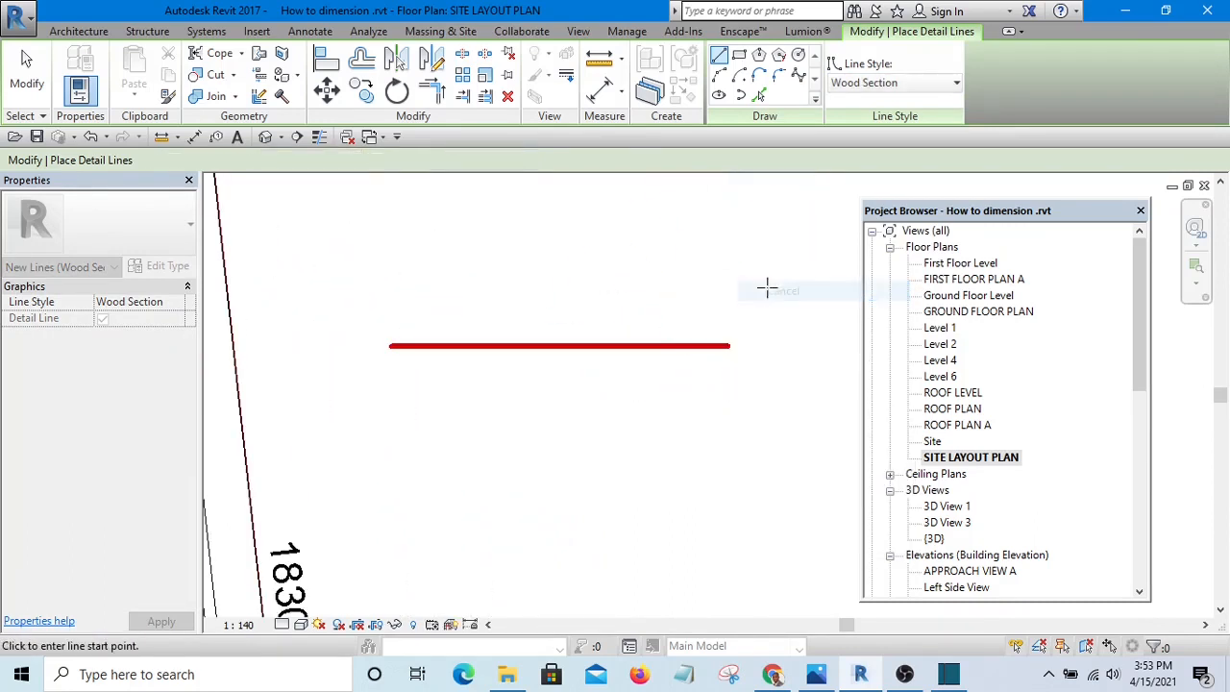
- Draw a parallel detail line about 6400 long in the Wood elevation style, about 1300 below the Wood Section line
{"action": "left_click", "coordinate": [878, 85]}
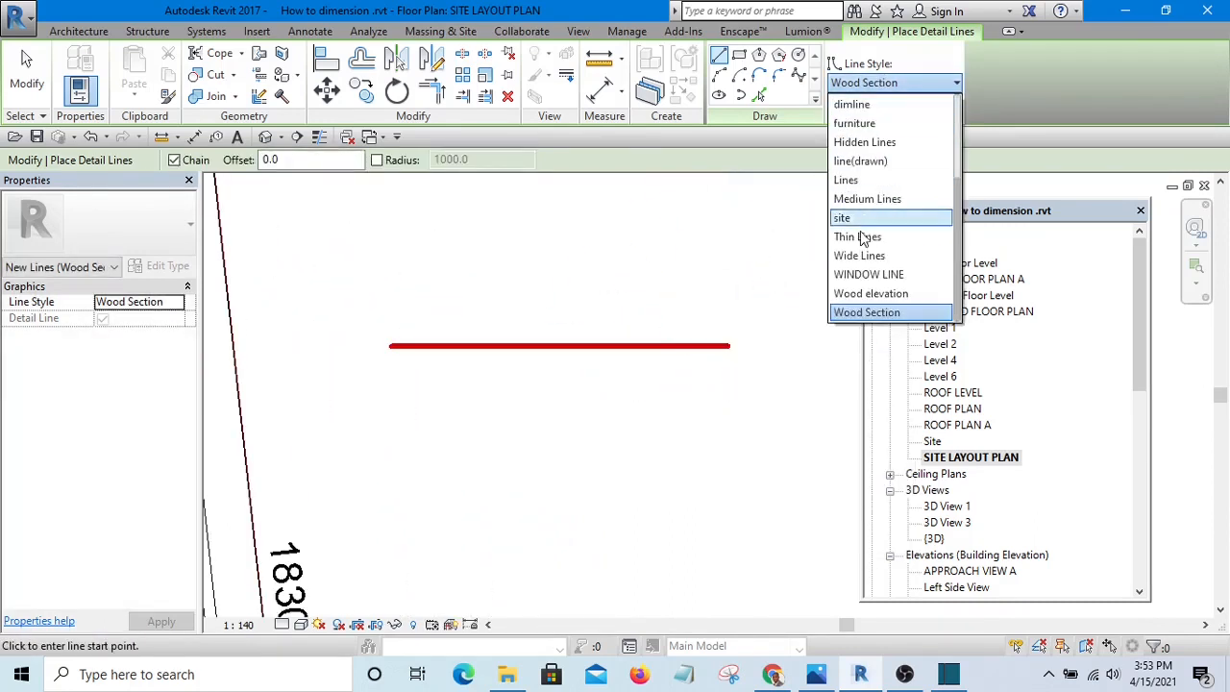
{"action": "left_click", "coordinate": [879, 296]}
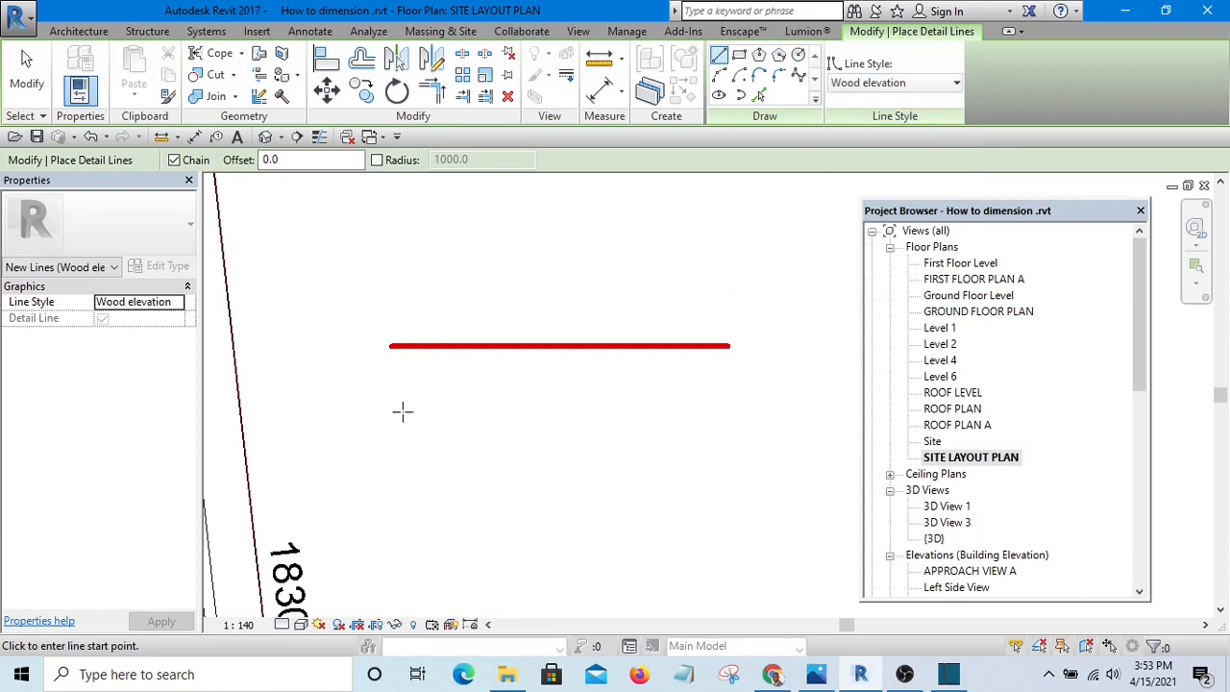
{"action": "left_click", "coordinate": [396, 414]}
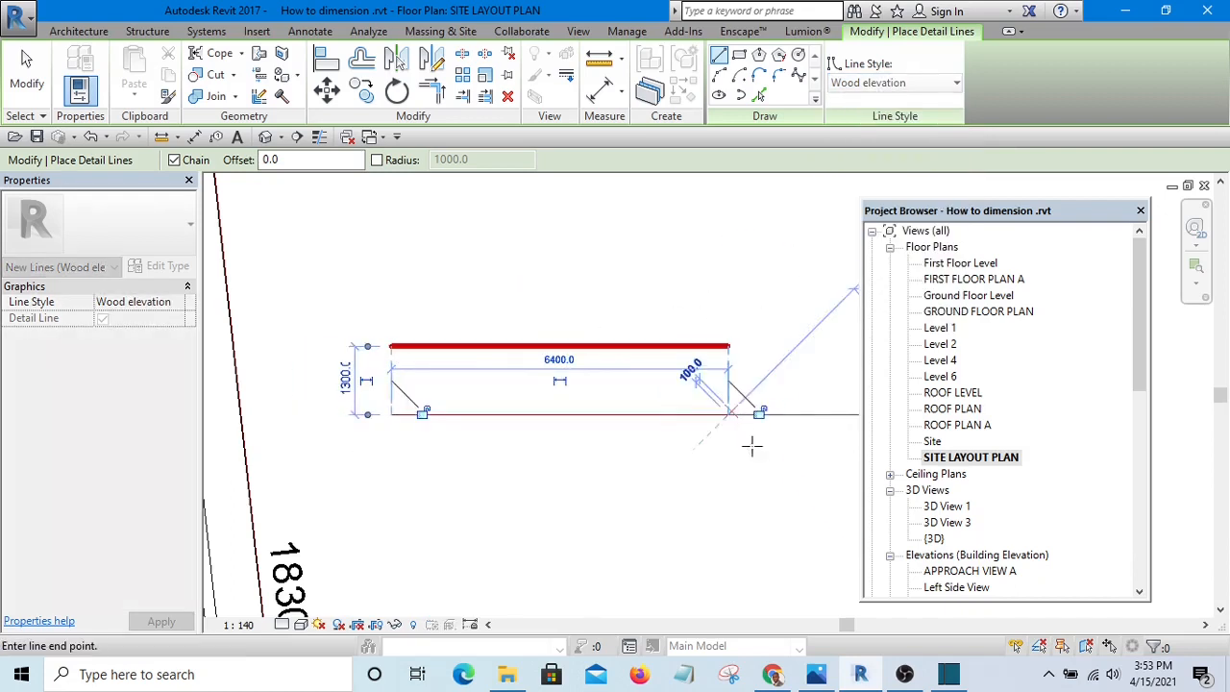
{"action": "right_click", "coordinate": [732, 298]}
{"action": "left_click", "coordinate": [775, 311]}
{"action": "scroll", "coordinate": [632, 424], "scroll_direction": "up", "scroll_amount": 1}
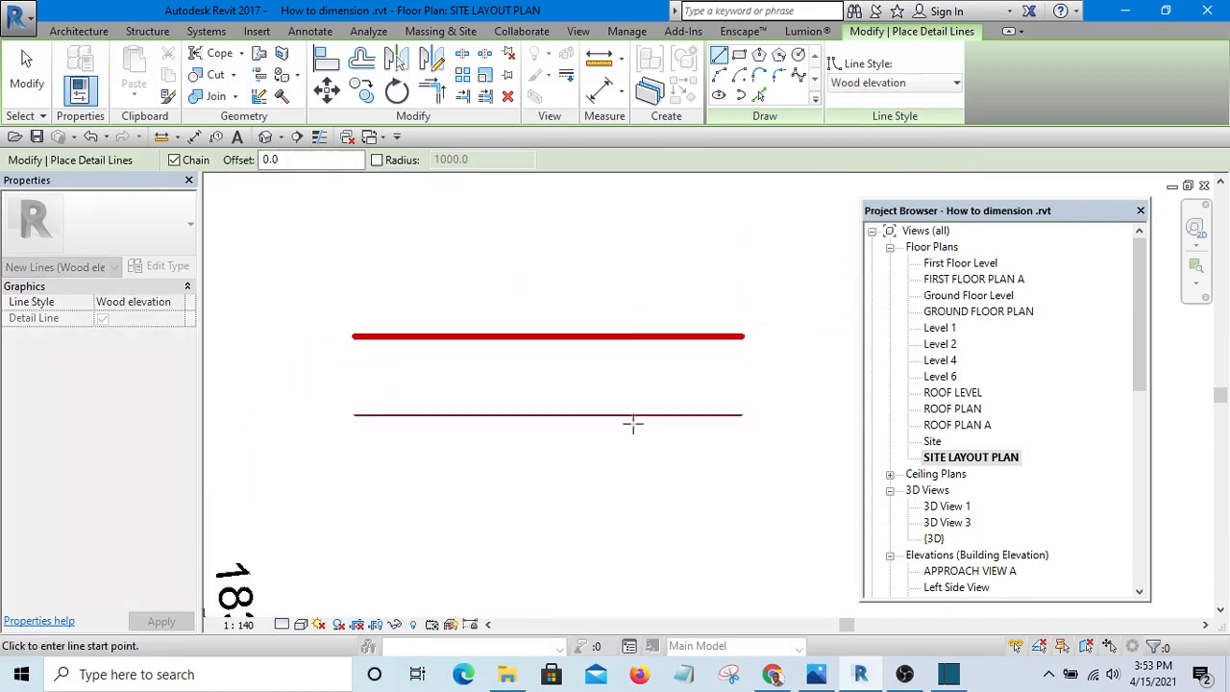
{"action": "scroll", "coordinate": [632, 424], "scroll_direction": "up", "scroll_amount": 1}
{"action": "right_click", "coordinate": [638, 372]}
{"action": "left_click", "coordinate": [648, 377]}
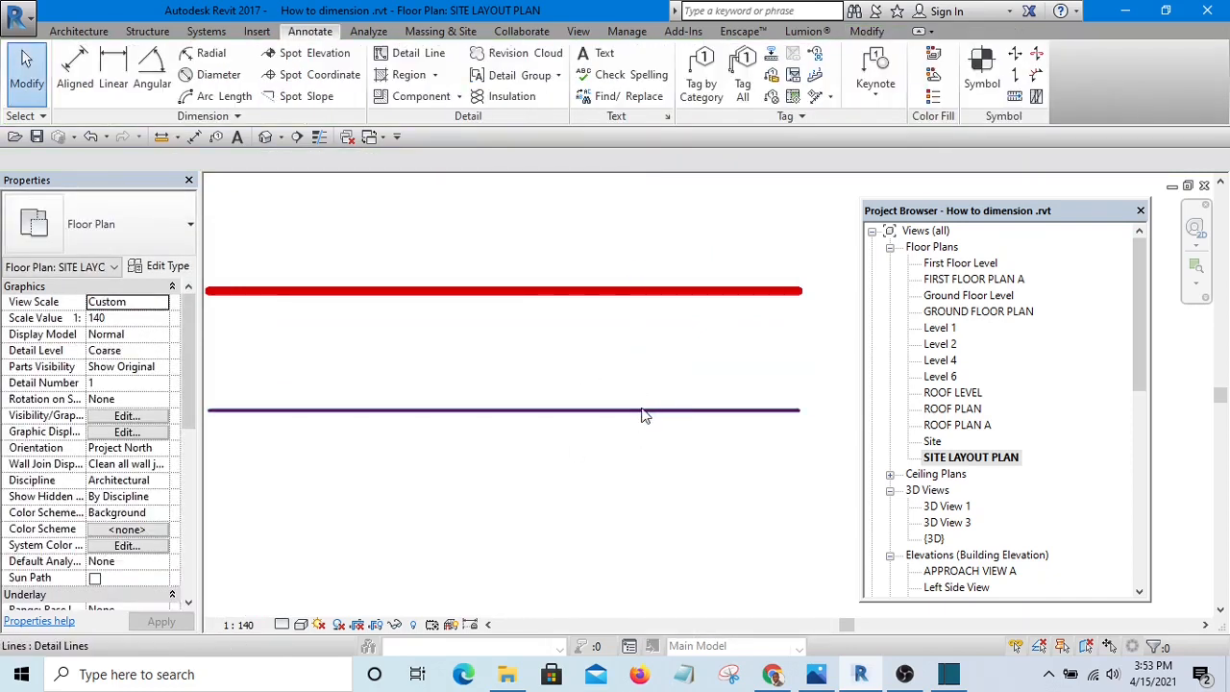
- Compare the thickness and colour of the Wood Section and Wood elevation lines, close up and beside the whole site plan
{"action": "scroll", "coordinate": [644, 415], "scroll_direction": "down", "scroll_amount": 2}
{"action": "scroll", "coordinate": [426, 390], "scroll_direction": "up", "scroll_amount": 2}
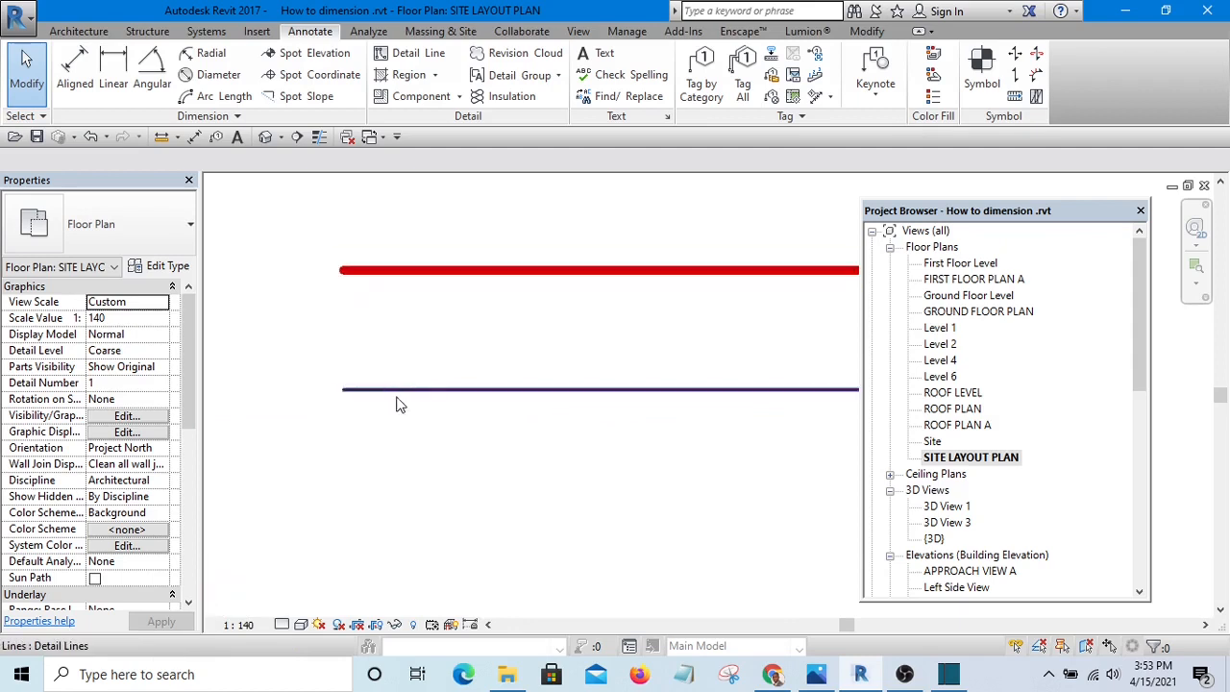
{"action": "scroll", "coordinate": [376, 401], "scroll_direction": "up", "scroll_amount": 2}
{"action": "scroll", "coordinate": [308, 404], "scroll_direction": "down", "scroll_amount": 4}
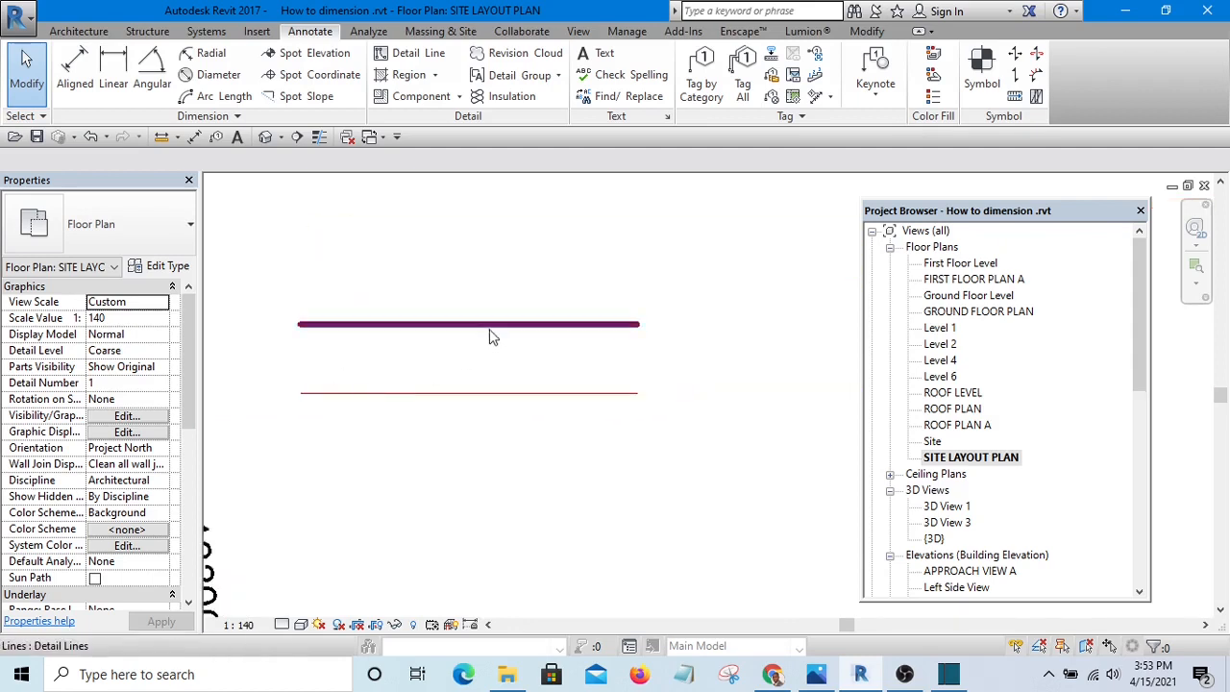
{"action": "scroll", "coordinate": [482, 328], "scroll_direction": "up", "scroll_amount": 2}
{"action": "middle_click_drag", "start_coordinate": [486, 336], "coordinate": [574, 367]}
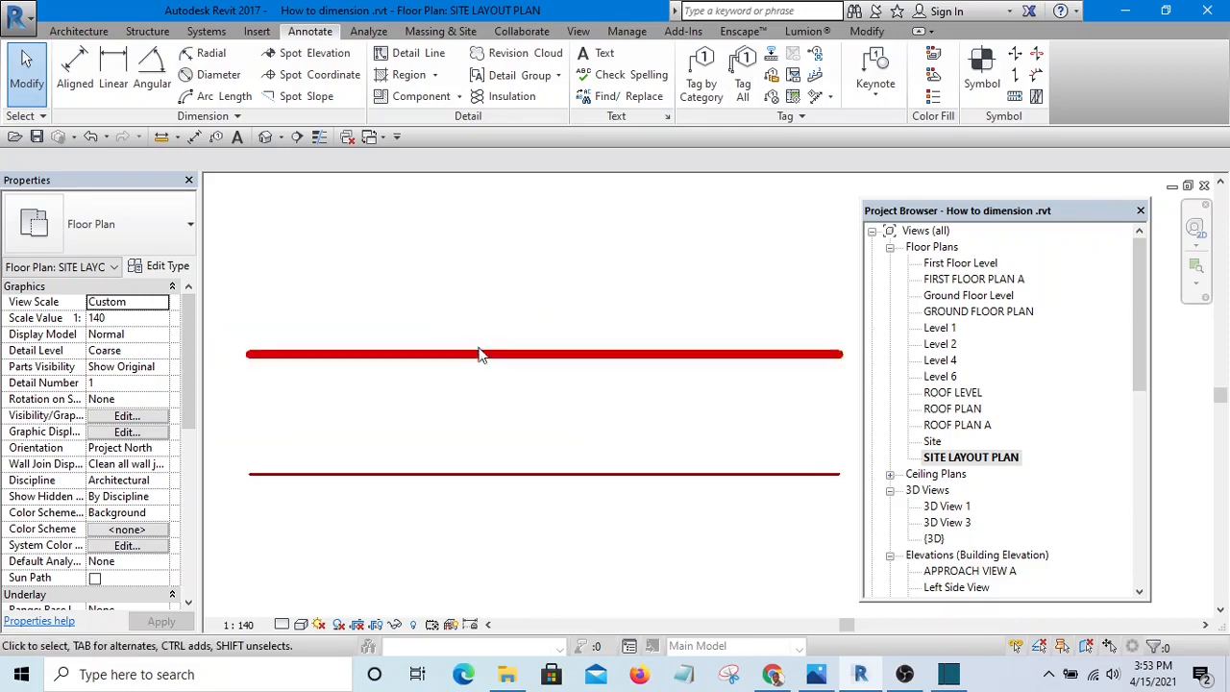
{"action": "scroll", "coordinate": [485, 355], "scroll_direction": "down", "scroll_amount": 1}
{"action": "scroll", "coordinate": [499, 354], "scroll_direction": "down", "scroll_amount": 1}
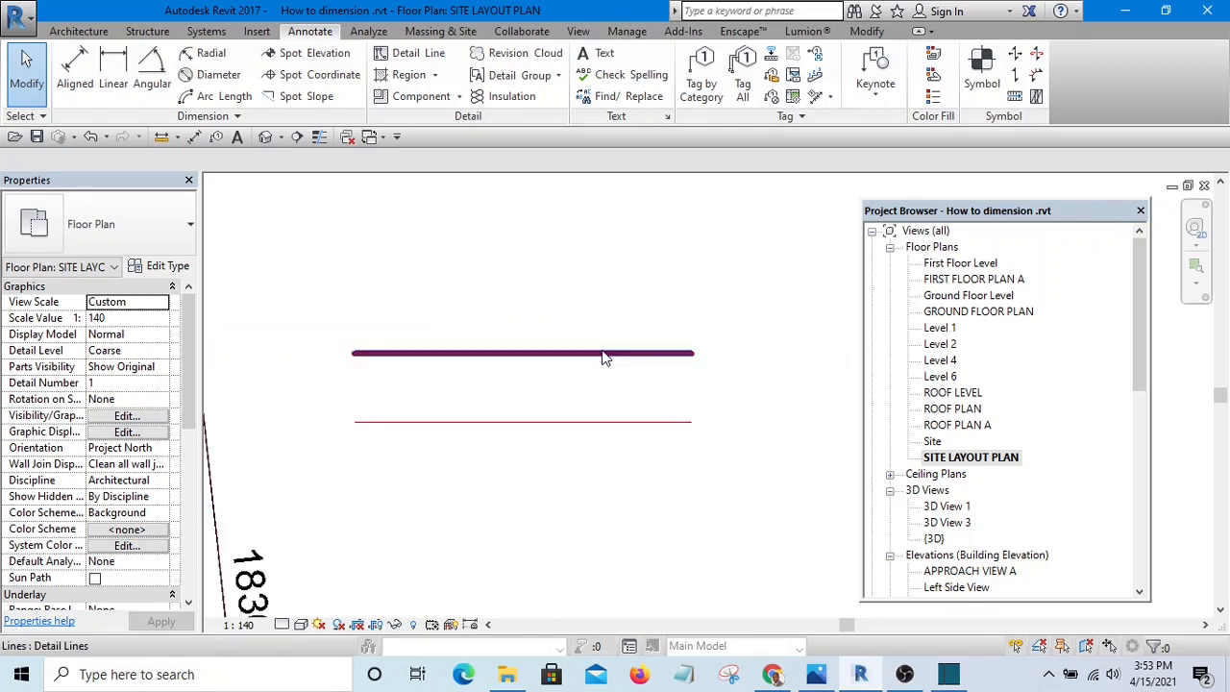
{"action": "scroll", "coordinate": [676, 289], "scroll_direction": "down", "scroll_amount": 1}
{"action": "scroll", "coordinate": [677, 289], "scroll_direction": "down", "scroll_amount": 2}
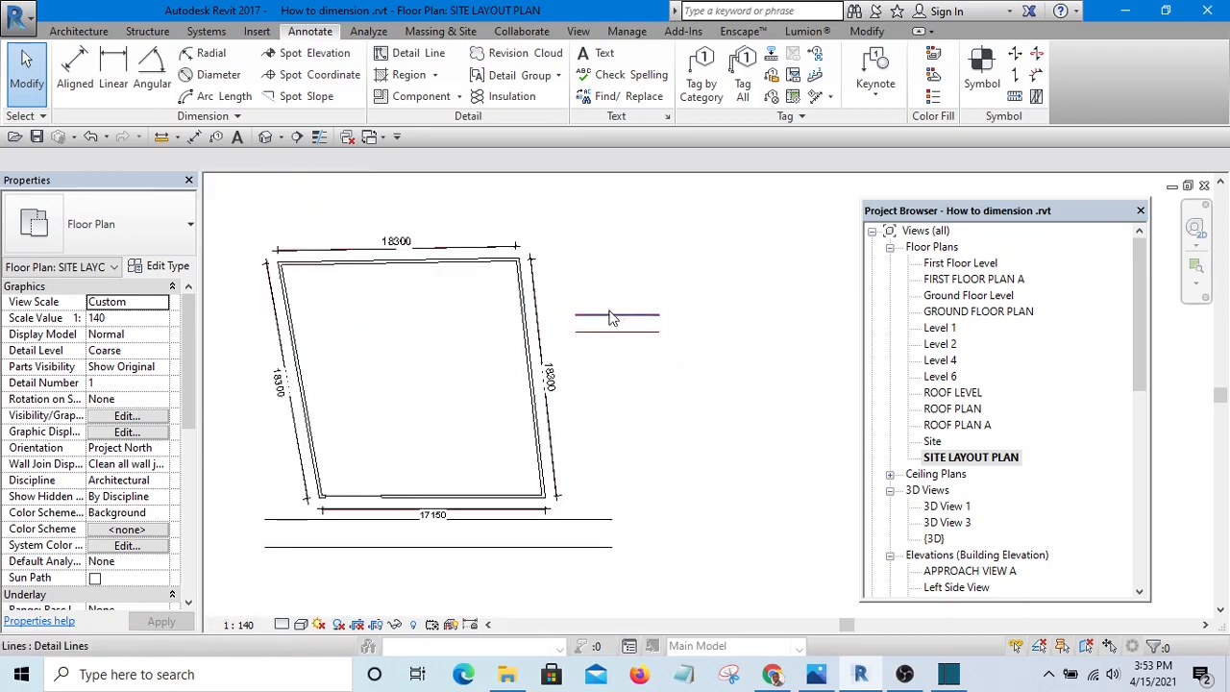
{"action": "scroll", "coordinate": [706, 394], "scroll_direction": "down", "scroll_amount": 1}
{"action": "middle_click_drag", "start_coordinate": [706, 394], "coordinate": [613, 444]}
{"action": "scroll", "coordinate": [593, 433], "scroll_direction": "up", "scroll_amount": 2}
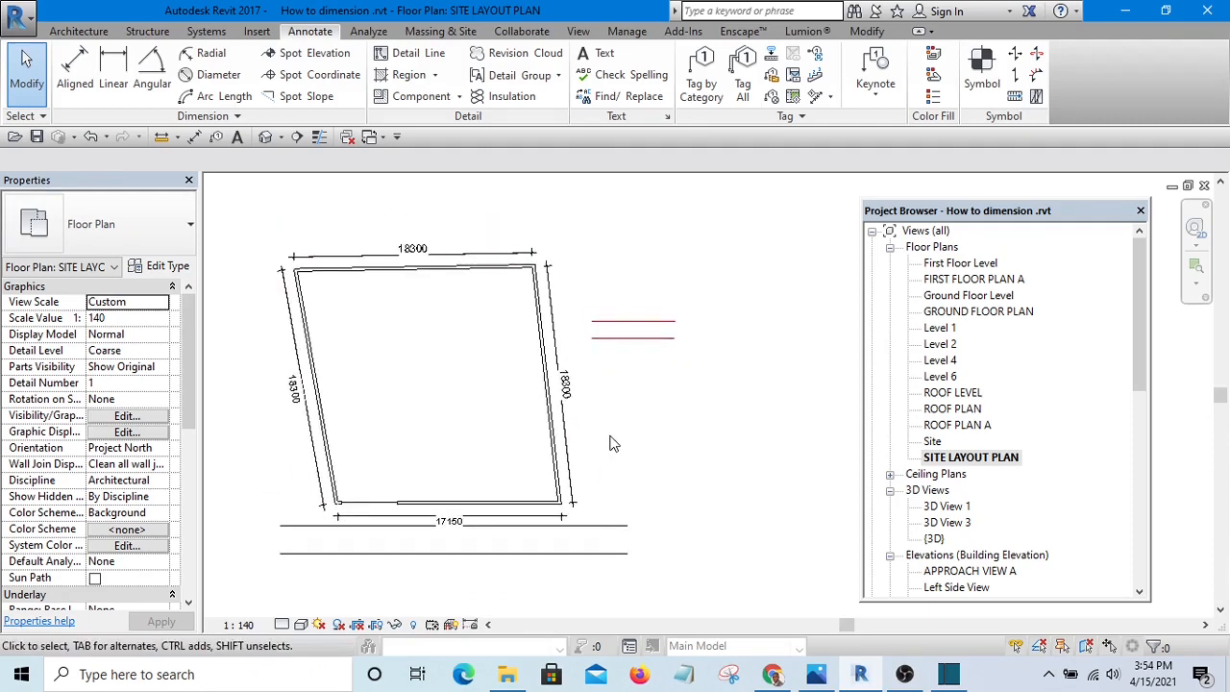